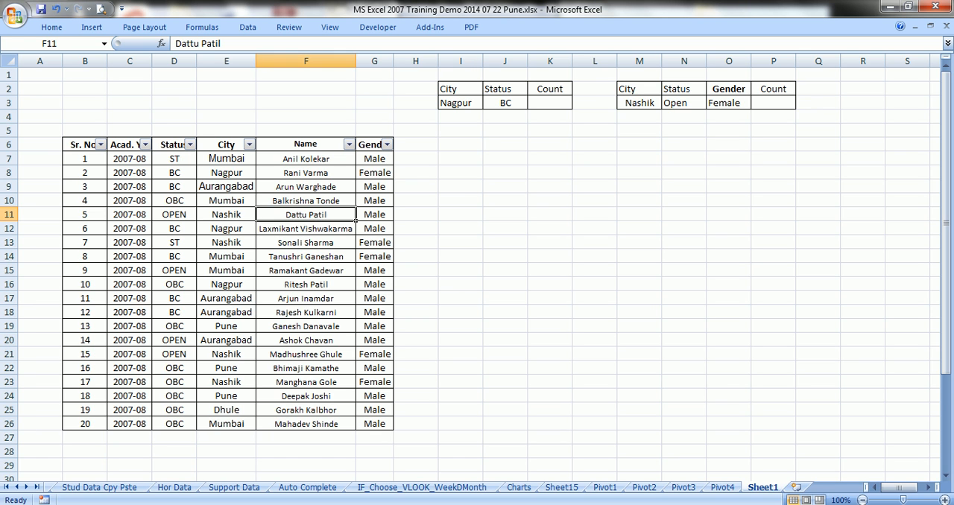
Start a COUNTIFS formula in K3 with the city range E7:E26 and the criterion "Nagpur"
left_click(550, 103)
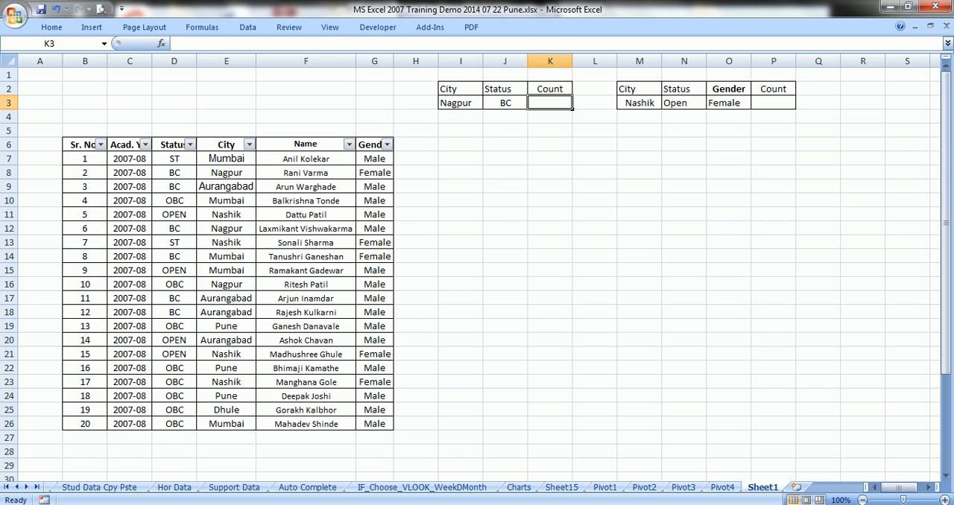
type("=cou")
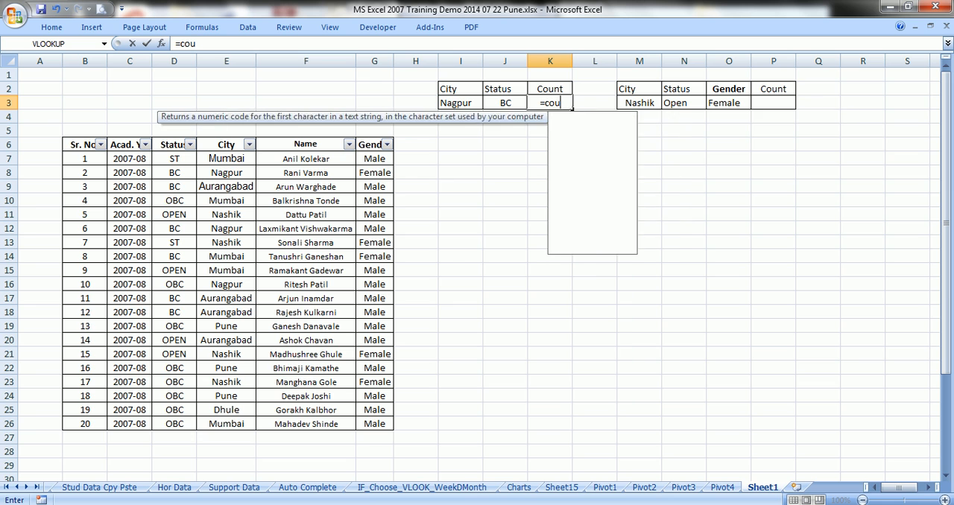
type("ntif")
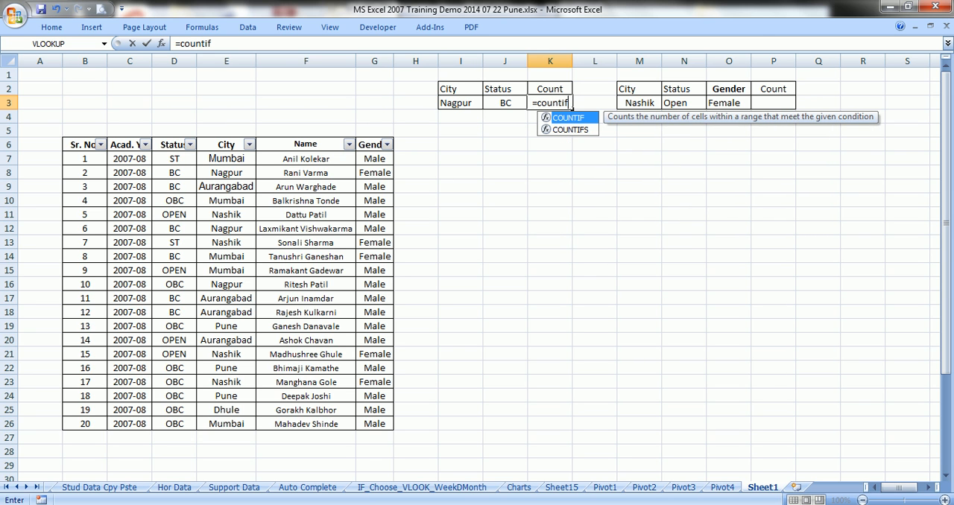
type("s")
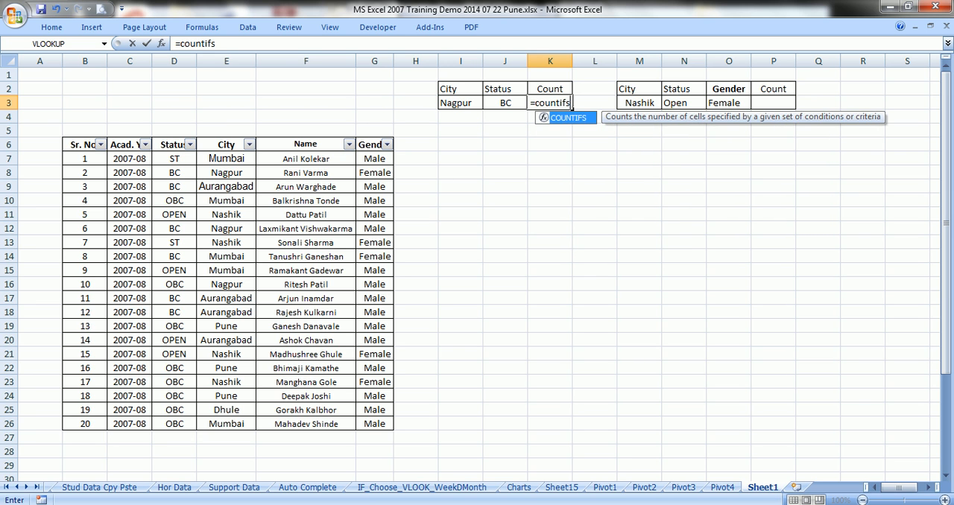
type("(")
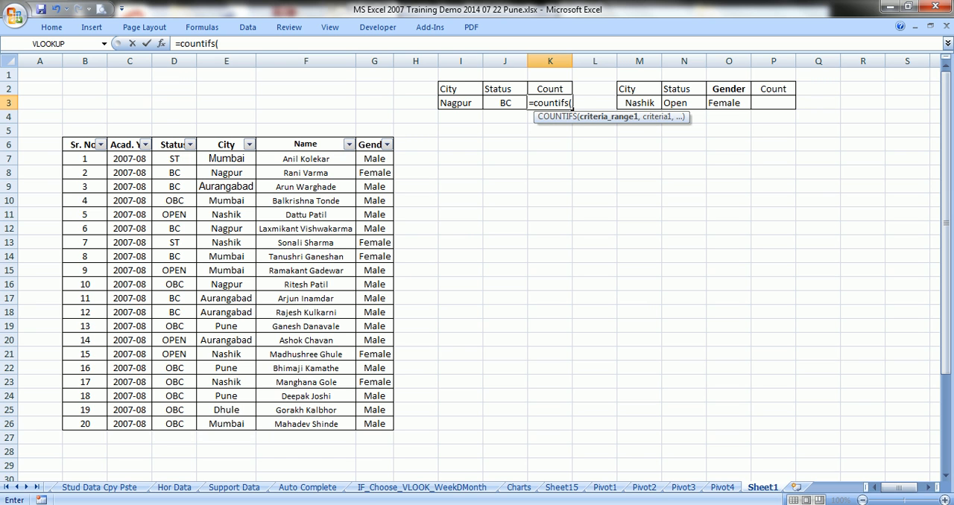
left_click_drag(226, 159, 253, 426)
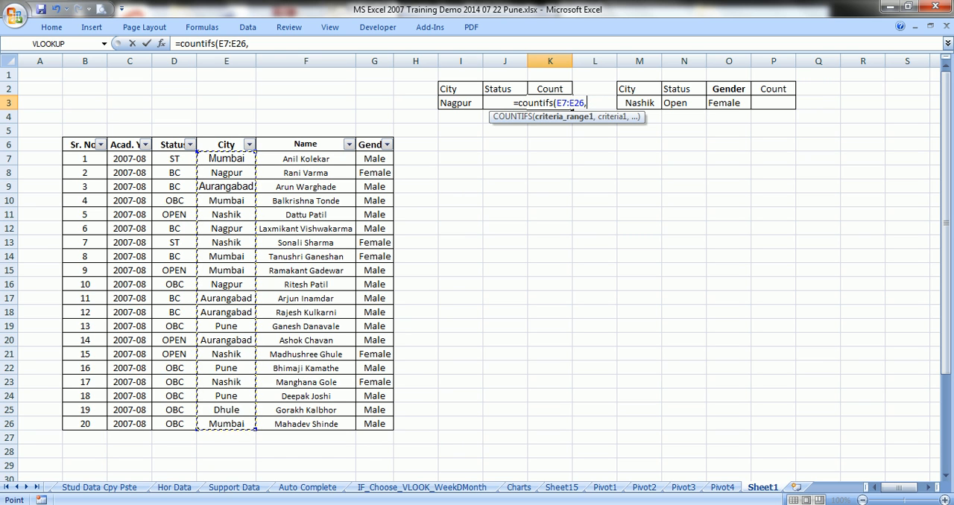
type(",")
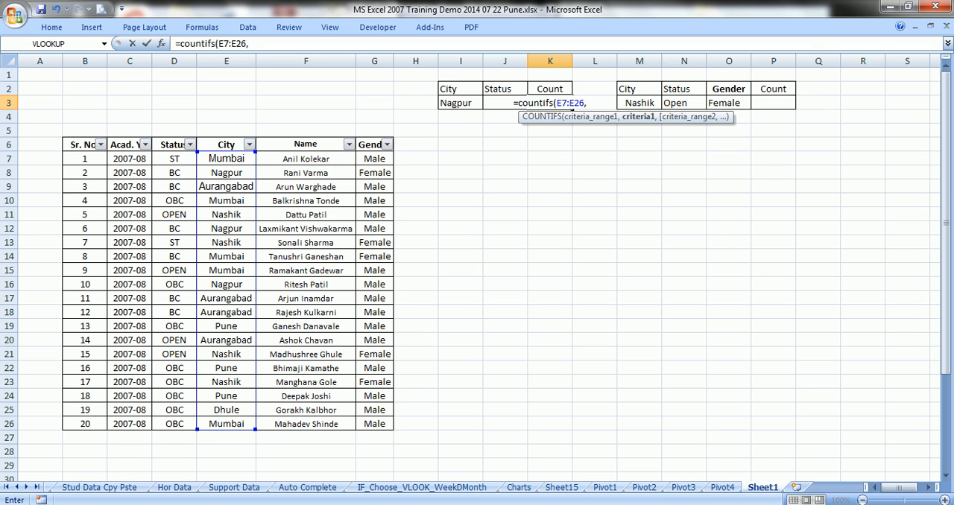
type("\"")
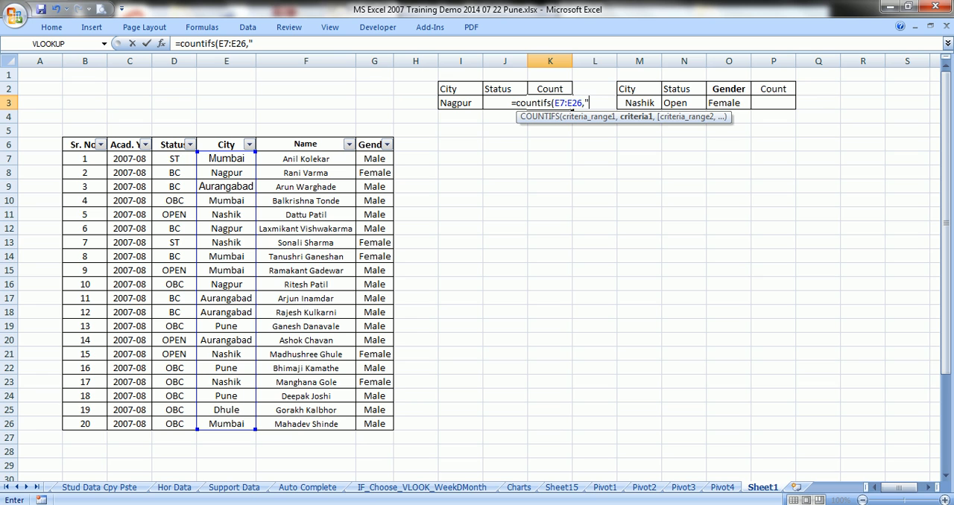
type("Nagpur")
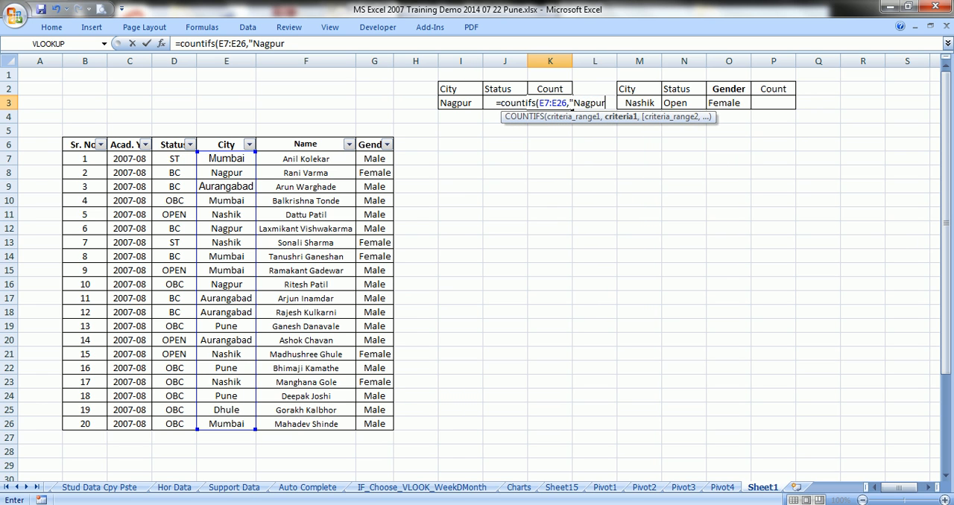
type("\"")
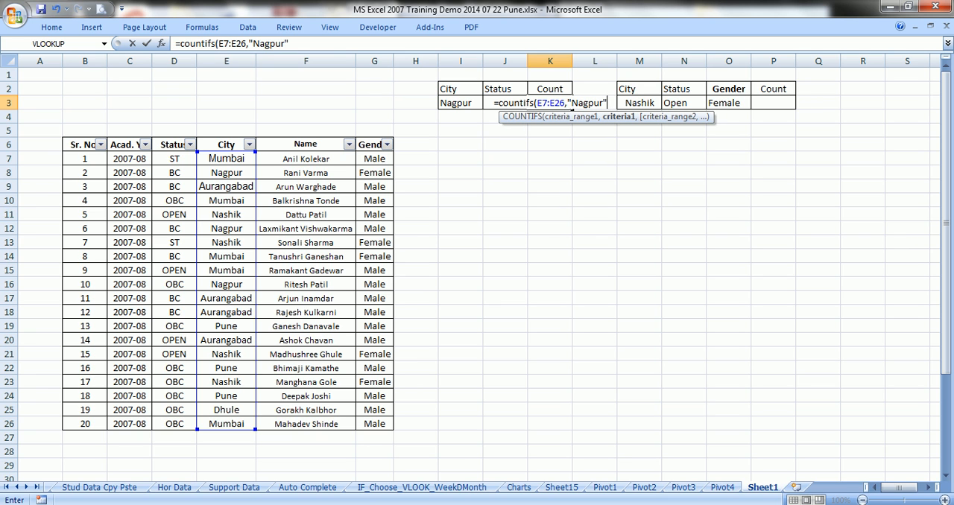
type(",")
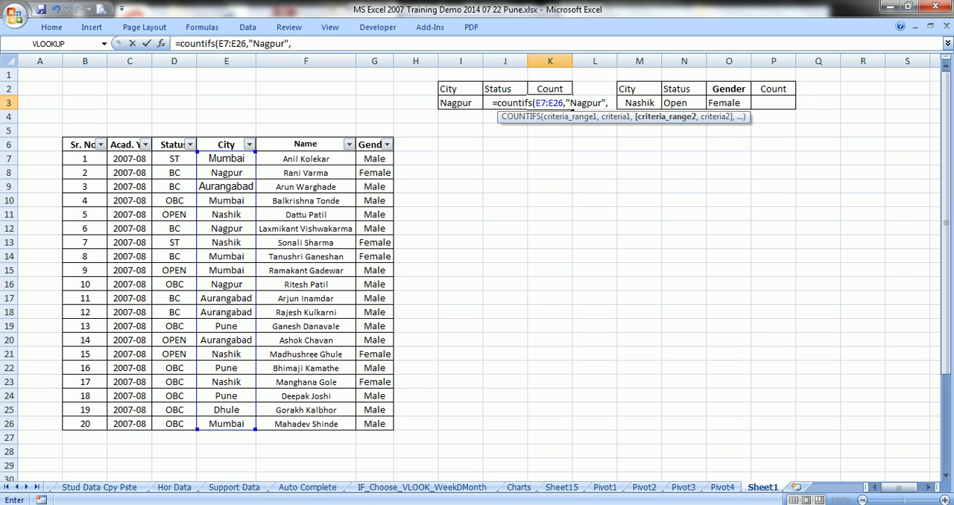
Complete the K3 formula with the status range D7:D26 and the criterion "BC"
left_click_drag(174, 159, 192, 428)
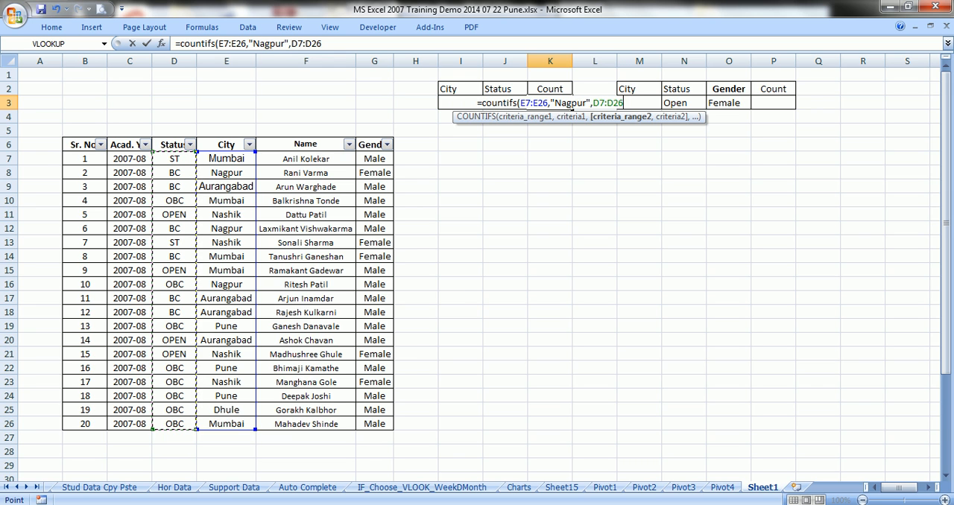
type(",")
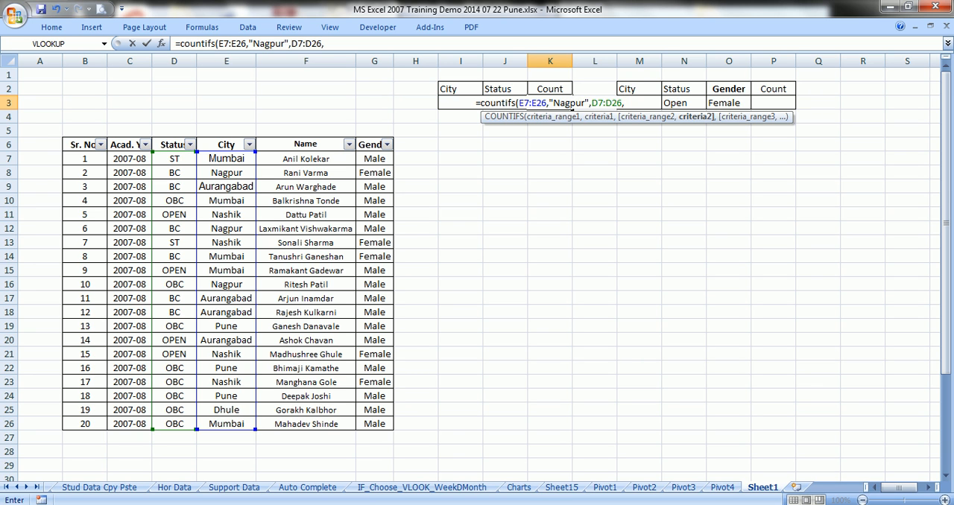
type("\"")
type("B")
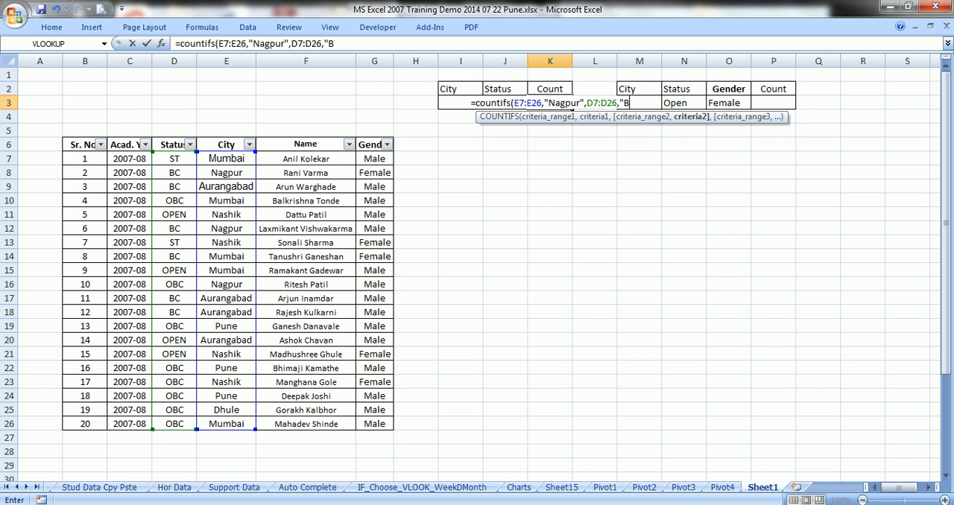
type("C\"")
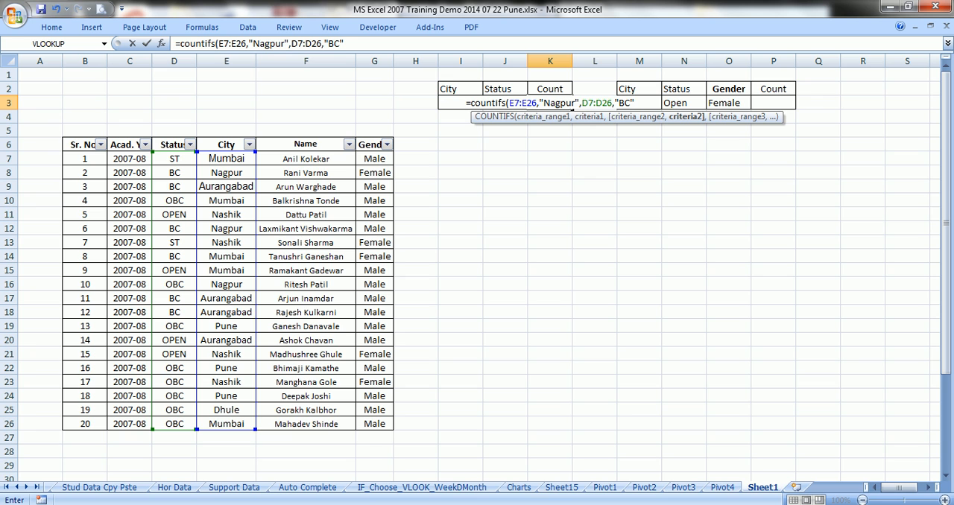
type(")")
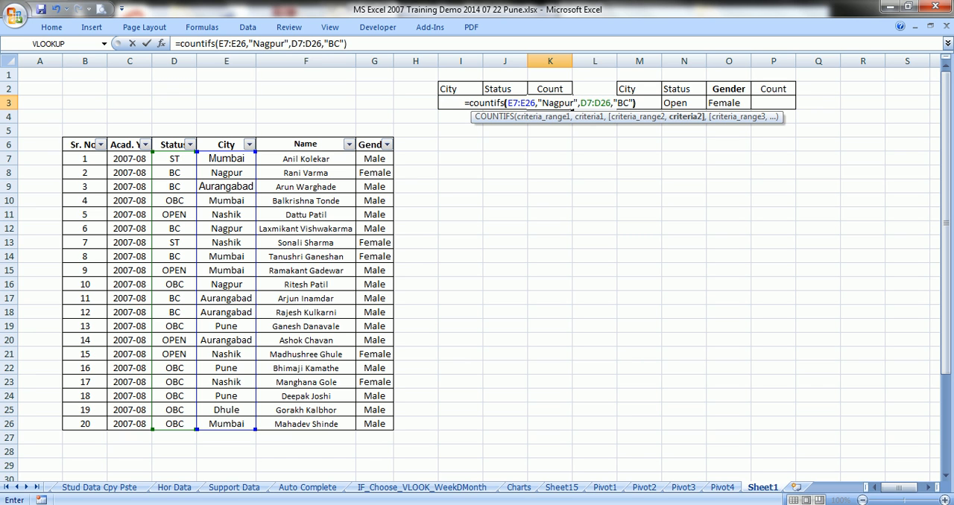
key("Tab")
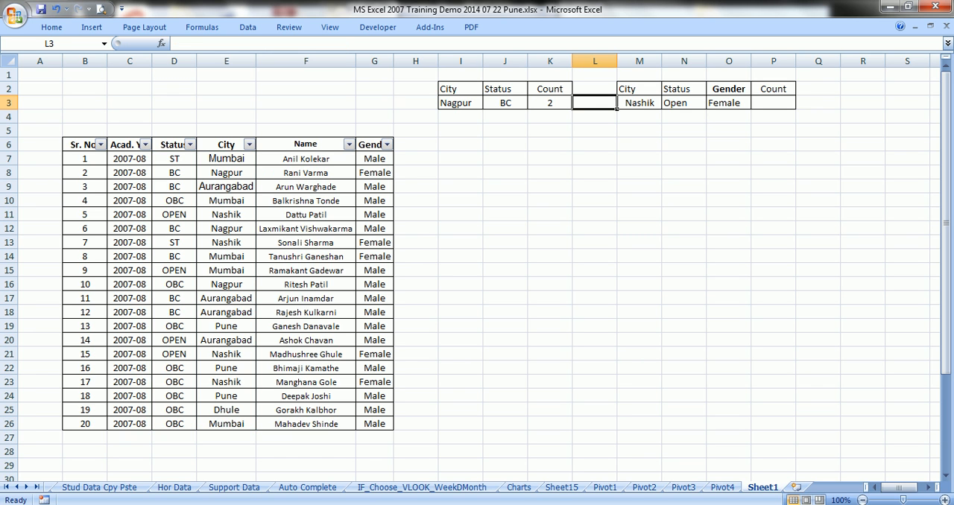
key("Left")
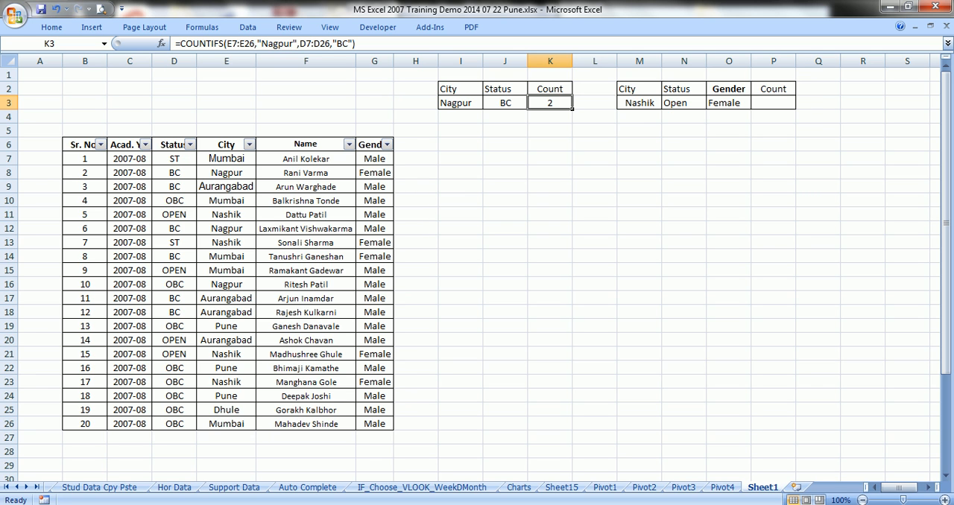
Filter the student table's City column to show only Nagpur
left_click(249, 145)
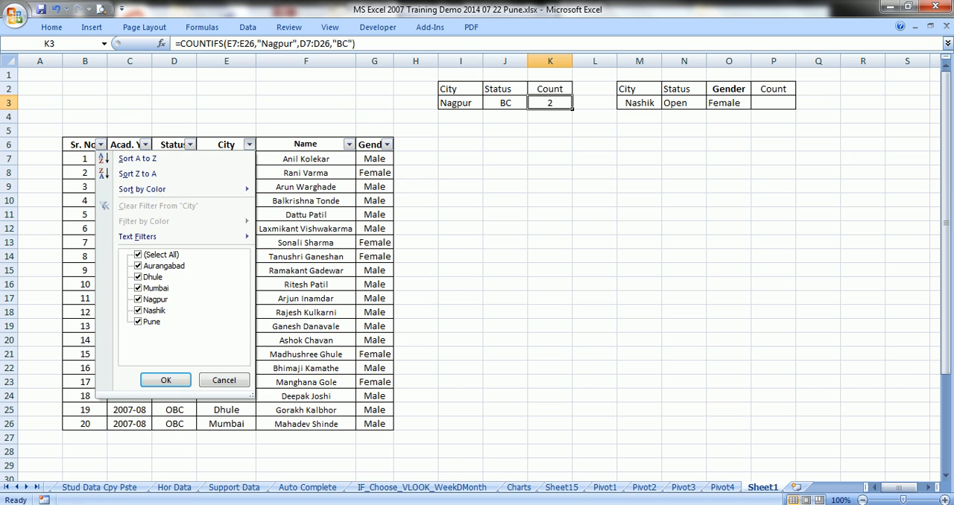
left_click(139, 255)
left_click(138, 299)
left_click(165, 380)
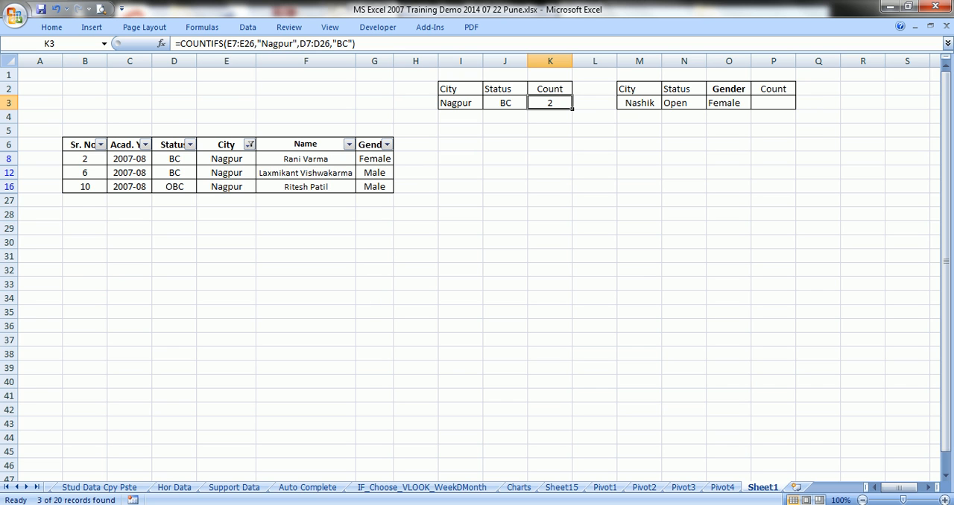
Filter the Status column to BC only and select the remaining status cells to check their count
left_click(190, 144)
left_click(79, 255)
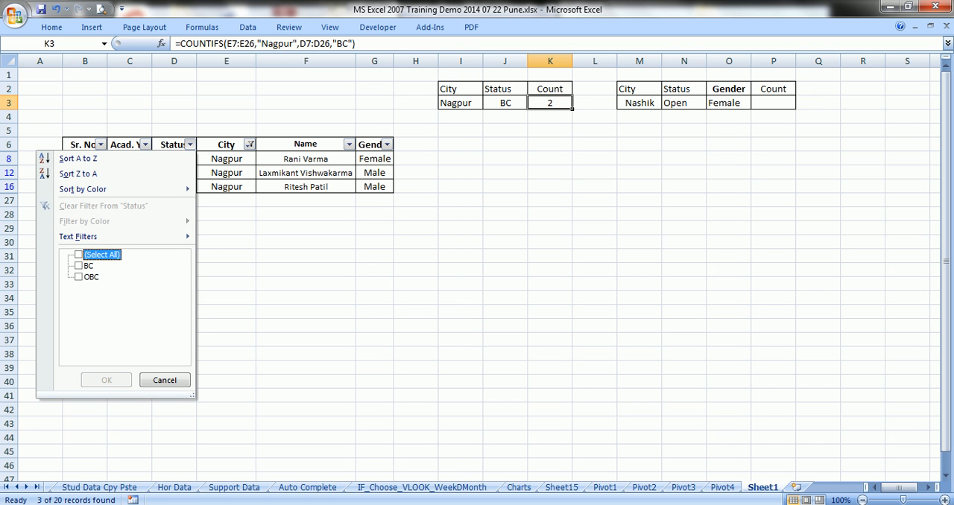
left_click(79, 266)
left_click(107, 381)
left_click_drag(174, 159, 174, 173)
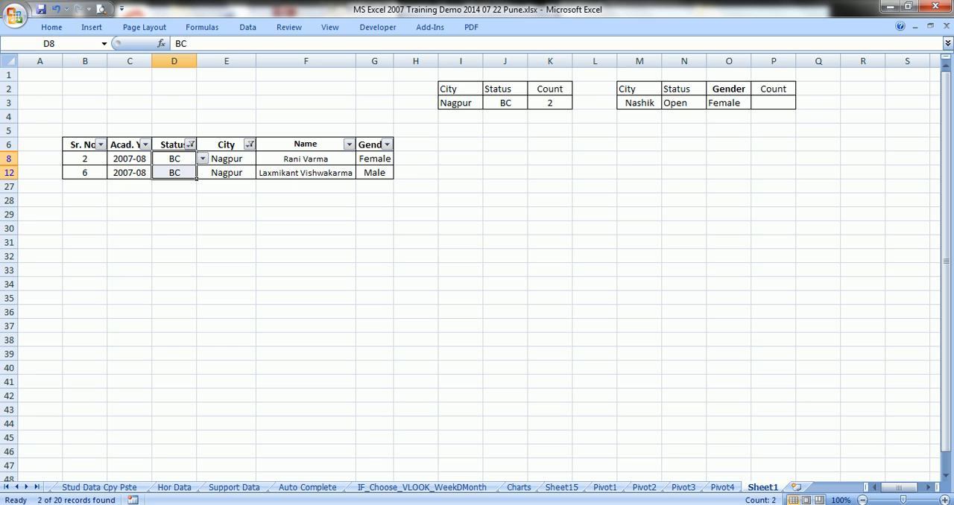
Inspect the COUNTIFS formula in K3 and its criteria ranges in the table without changing it
left_click(550, 103)
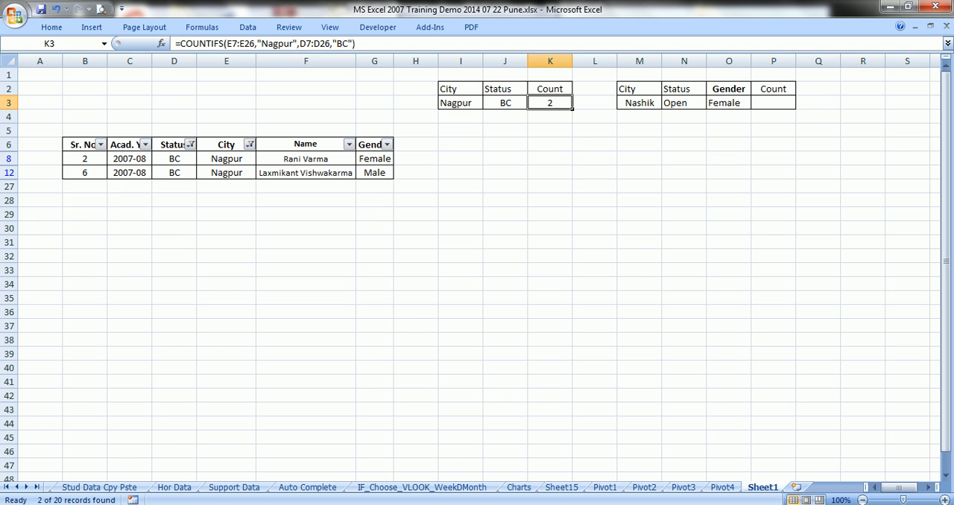
double_click(548, 103)
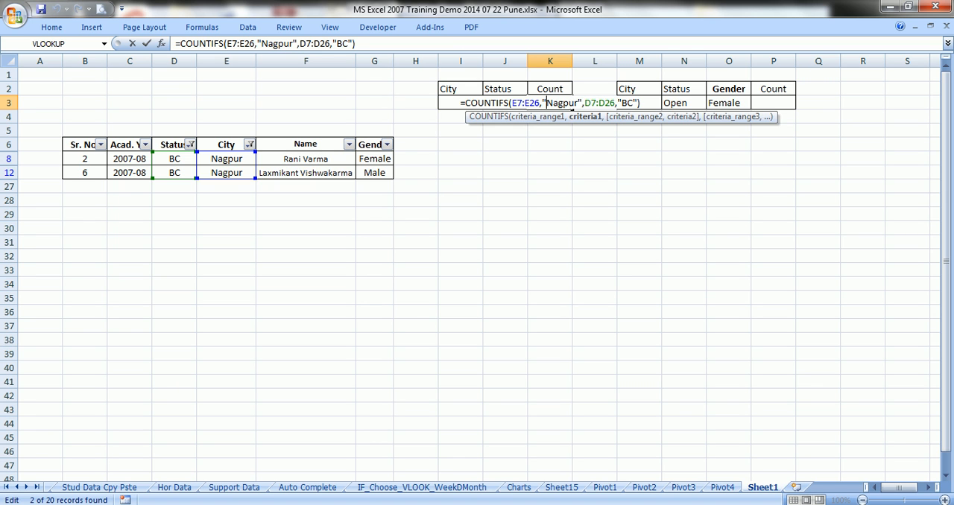
key("ctrl+Return")
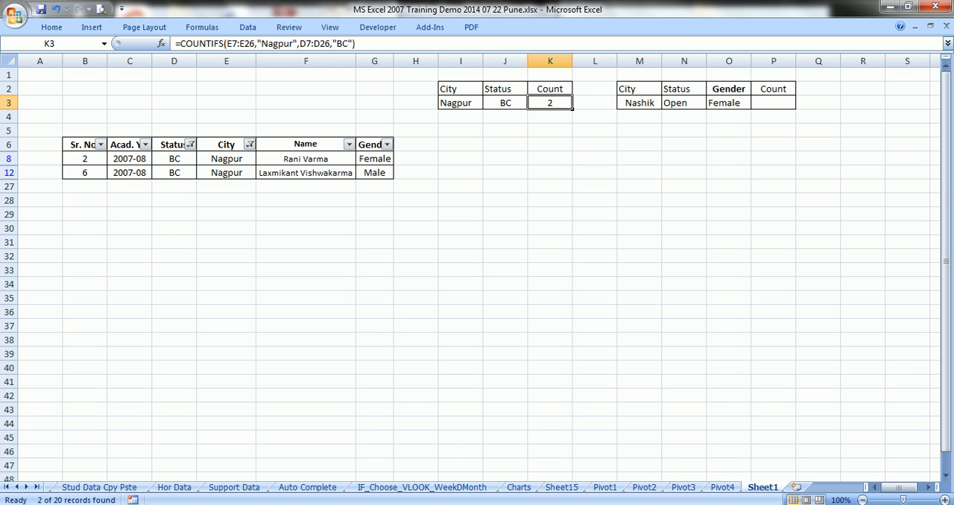
left_click(773, 103)
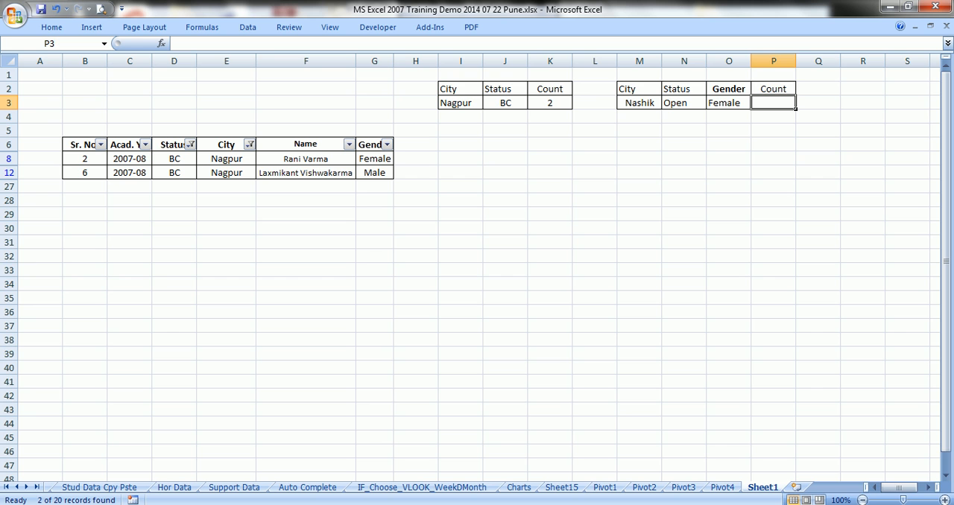
type("=co")
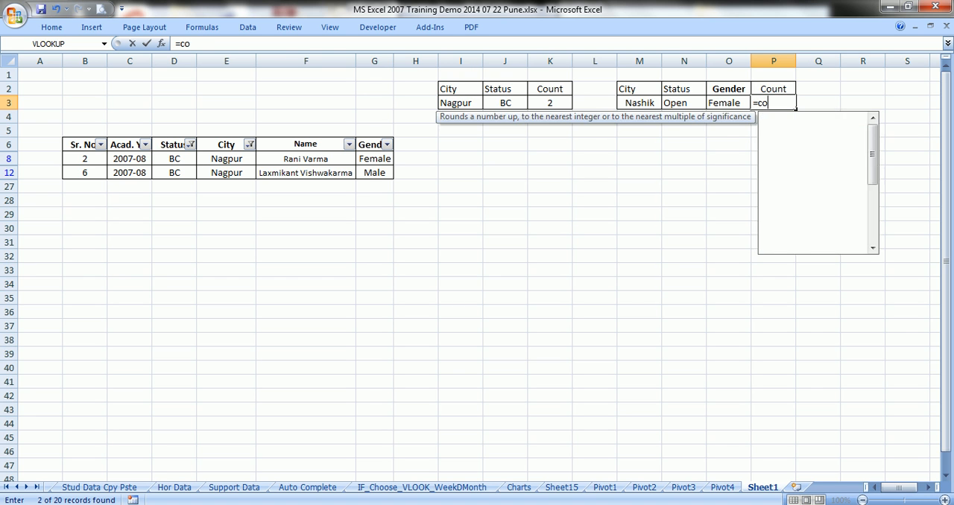
type("untif")
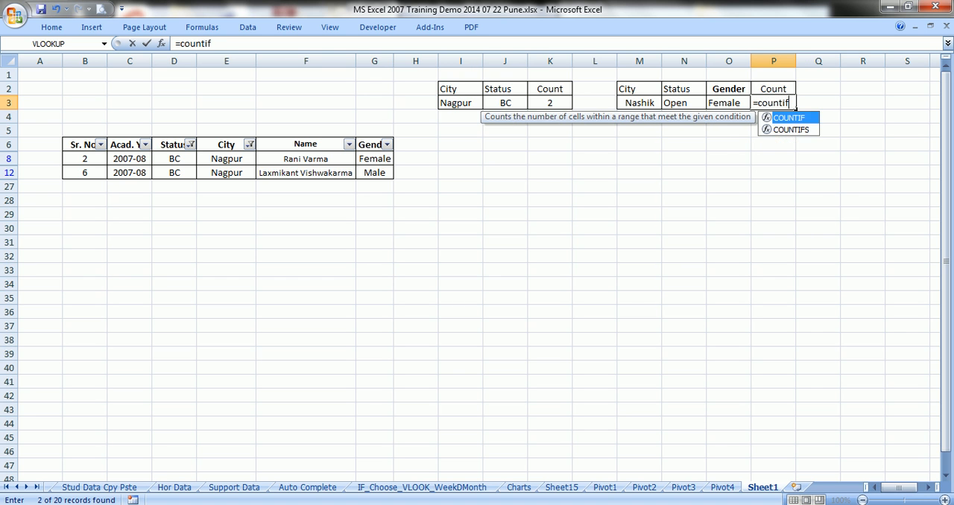
type("s(")
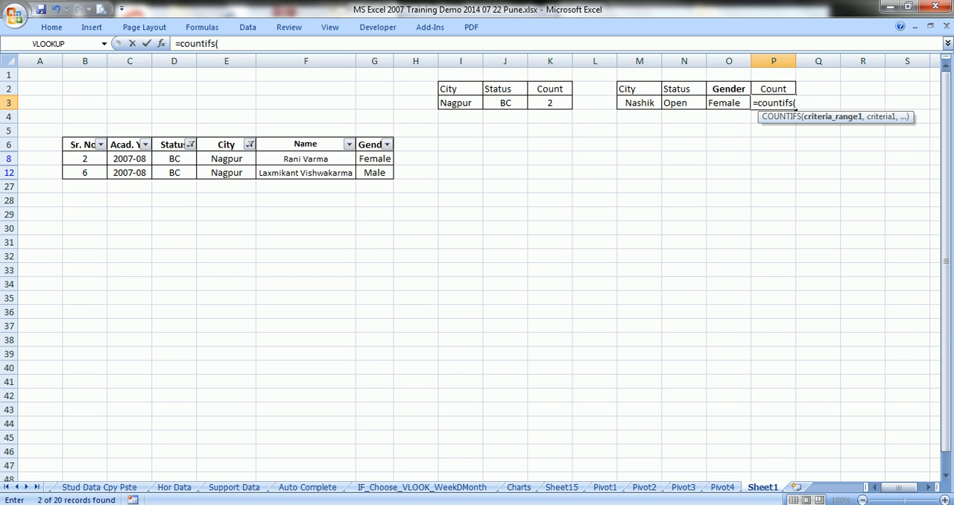
key("Return")
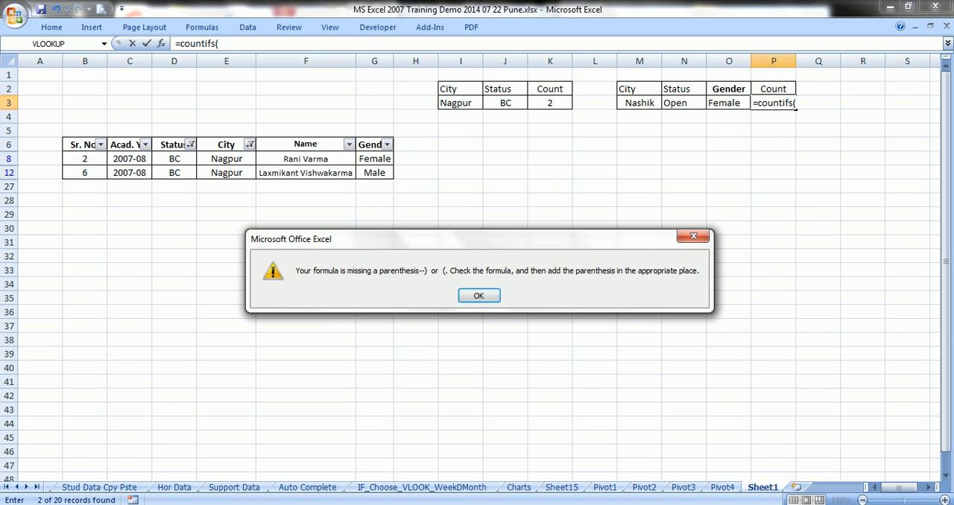
key("Return")
key("Escape")
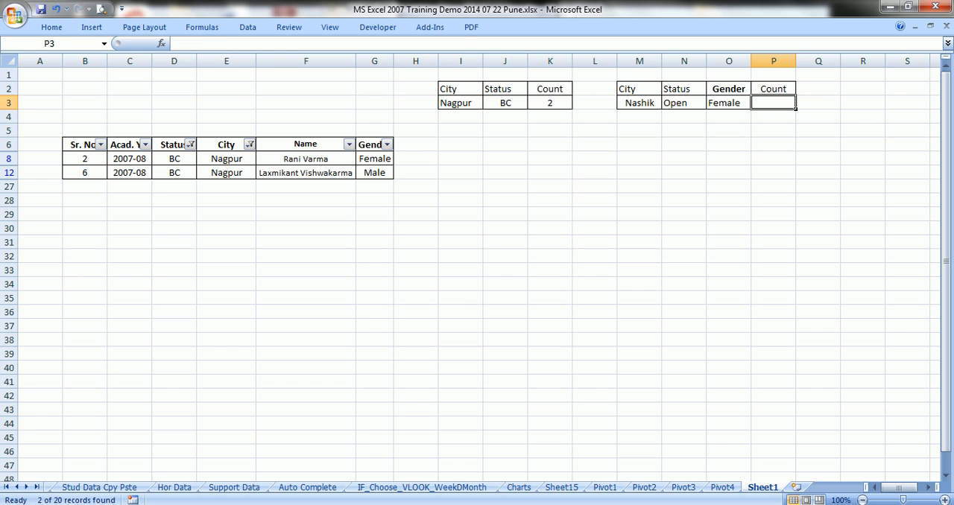
Remove the Status and City filters so that all values are selected in both columns
left_click(191, 145)
left_click(79, 255)
left_click(107, 381)
left_click(249, 145)
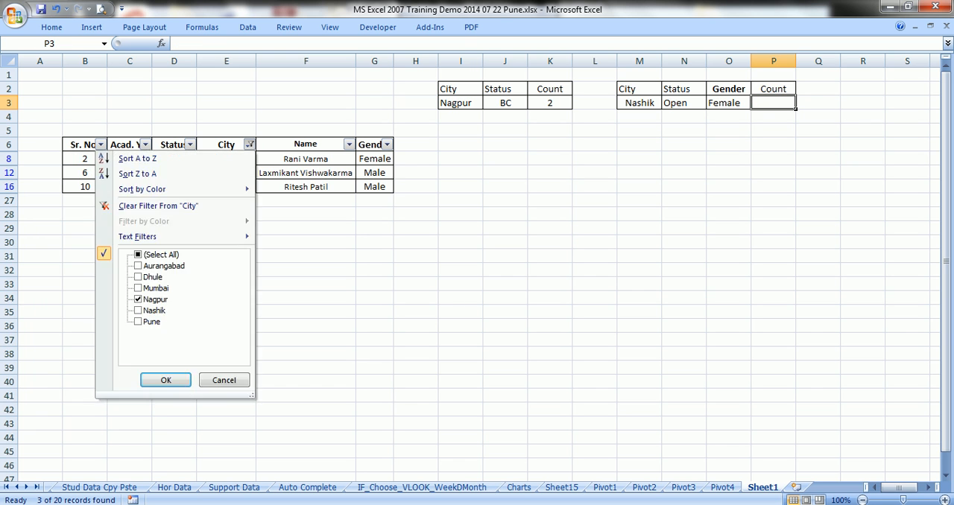
left_click(139, 255)
left_click(165, 380)
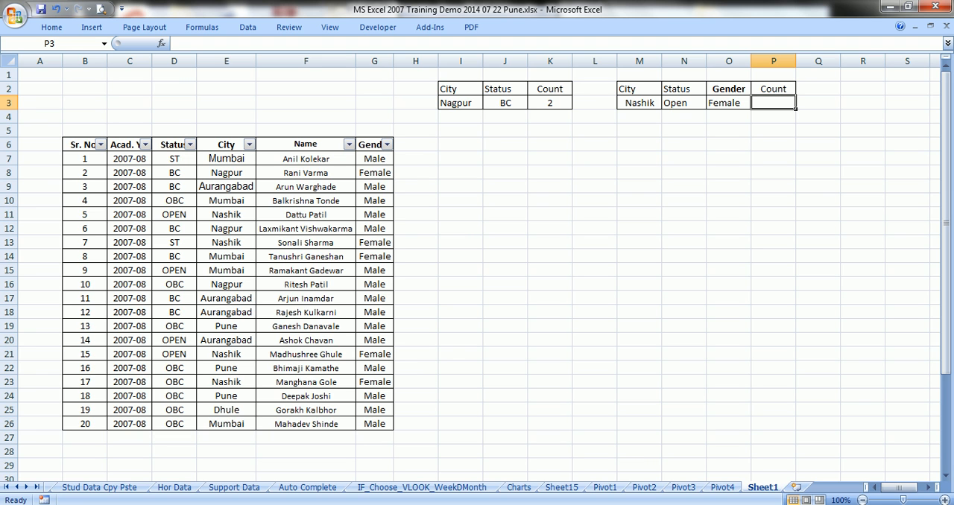
Start a COUNTIFS formula in P3 with city range E7:E26 and criterion "Nashik"
type("=")
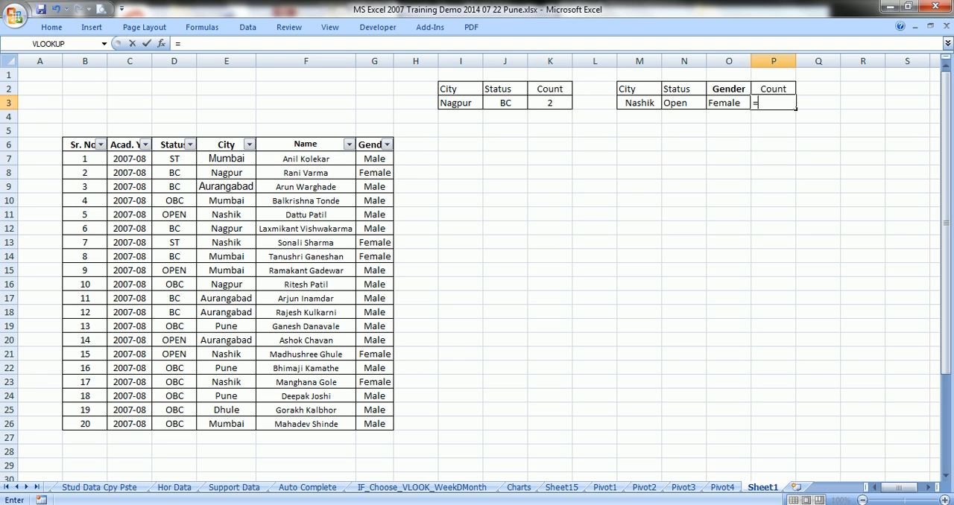
type("count")
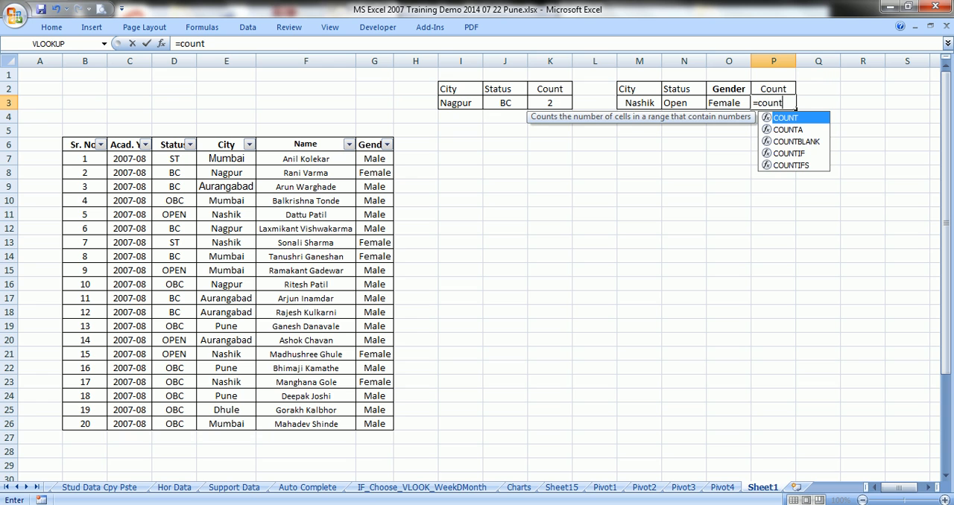
type("ifs(")
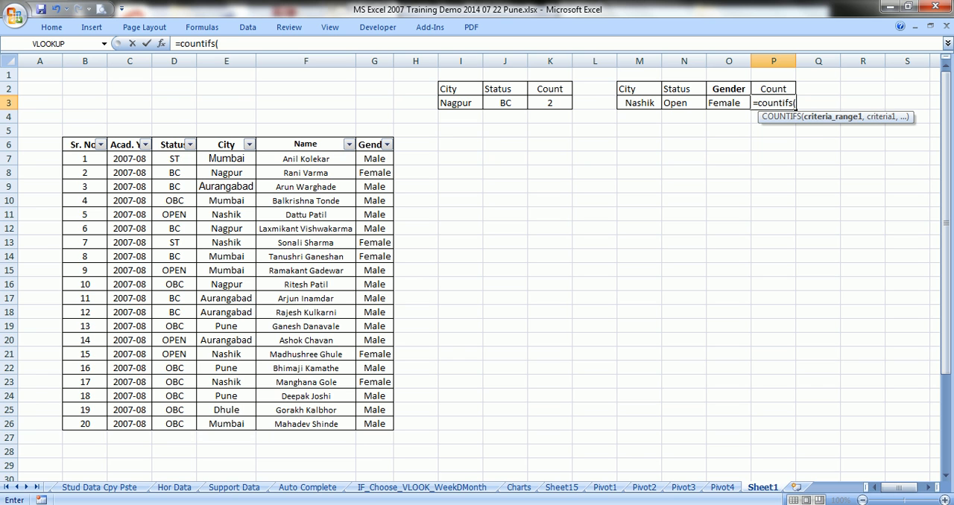
left_click_drag(216, 157, 226, 424)
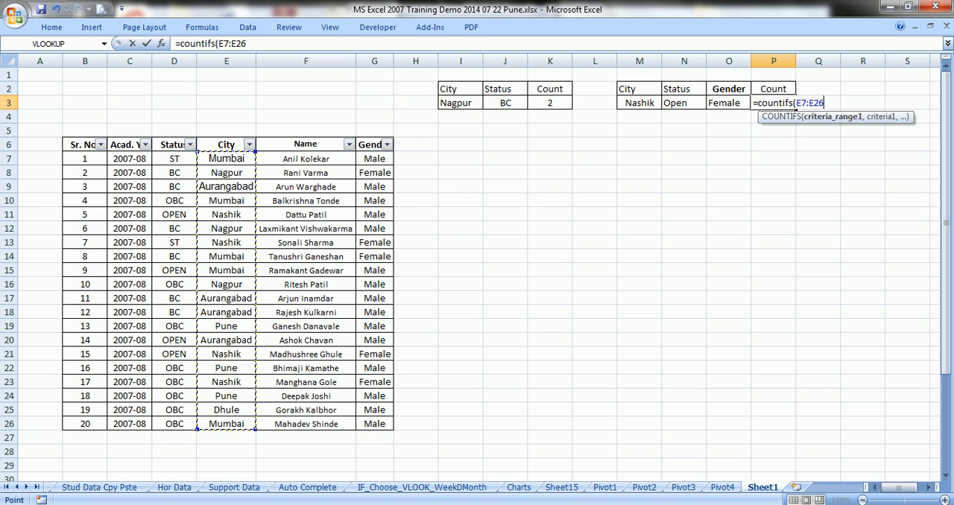
type(",\"")
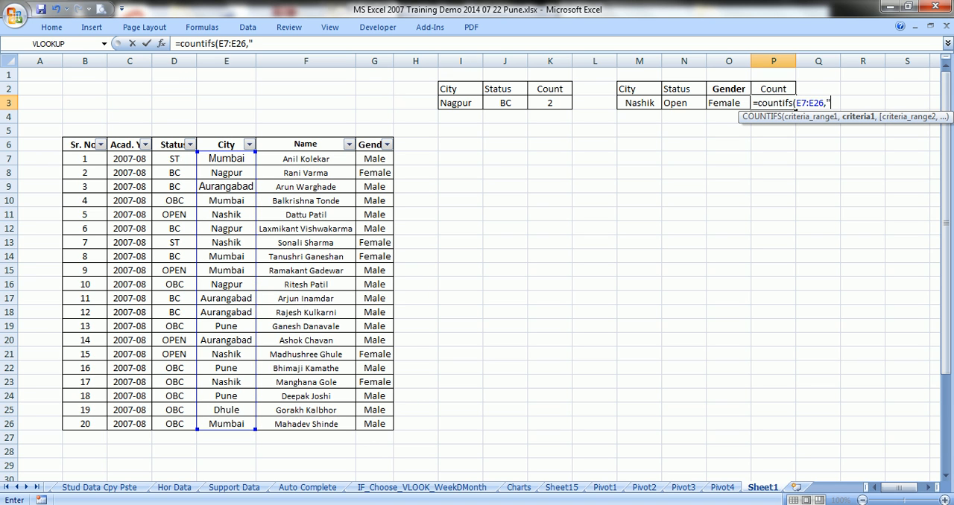
type("Nashik\",")
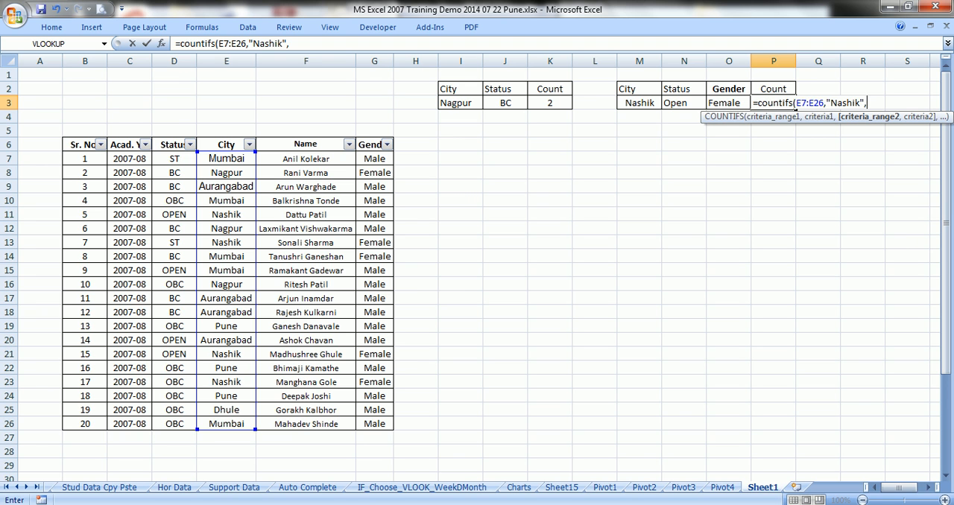
Add the status range D7:D26 with criterion "Open" to the COUNTIFS formula in P3
left_click(929, 488)
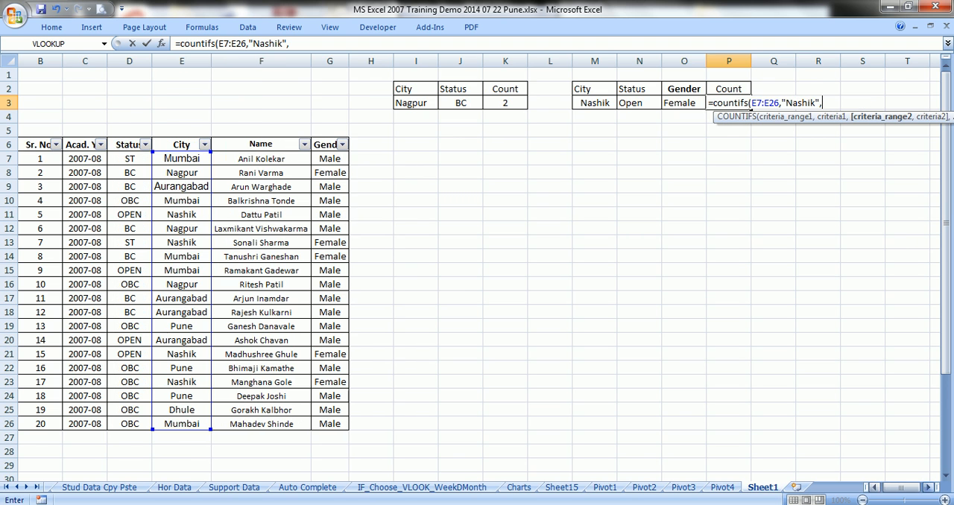
left_click_drag(129, 159, 141, 424)
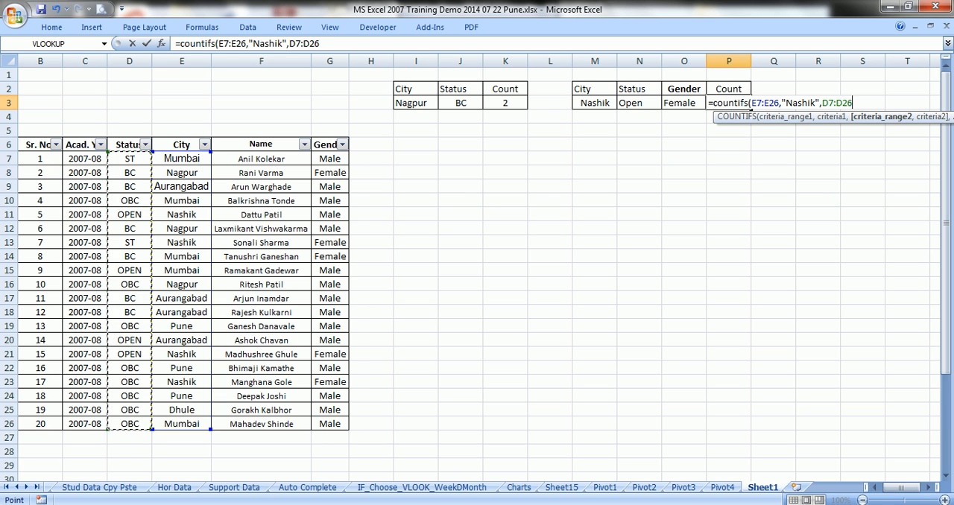
type(",")
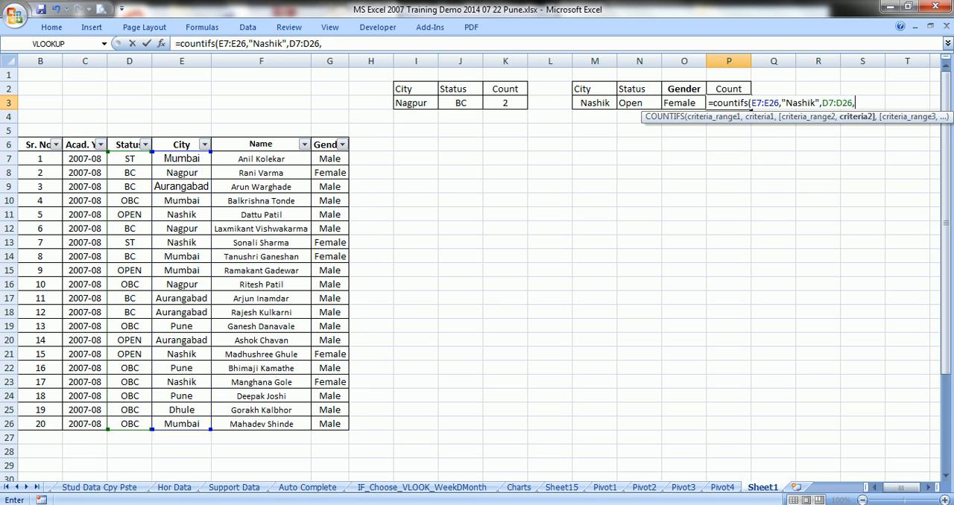
type("\"Open\",")
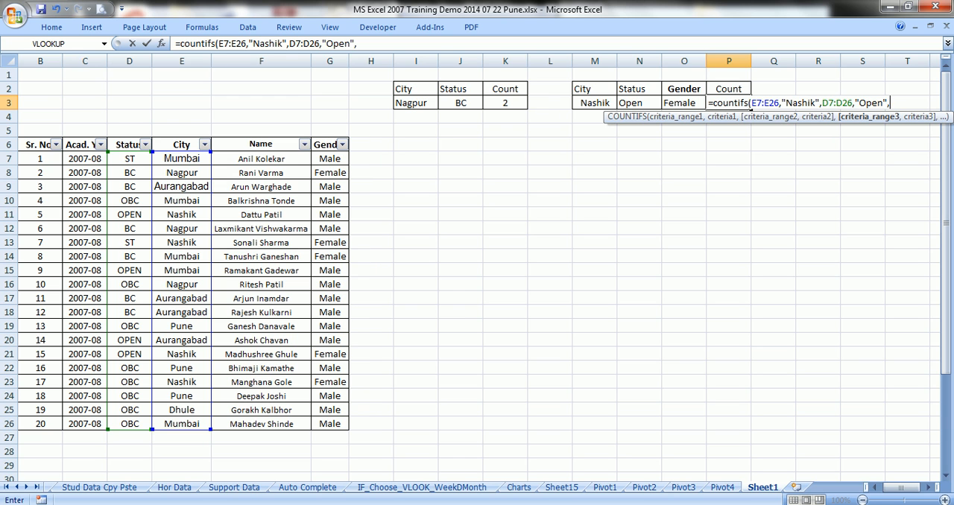
Add the gender range G7:G26 with criterion "Female" and complete the COUNTIFS formula in P3
left_click_drag(330, 159, 332, 426)
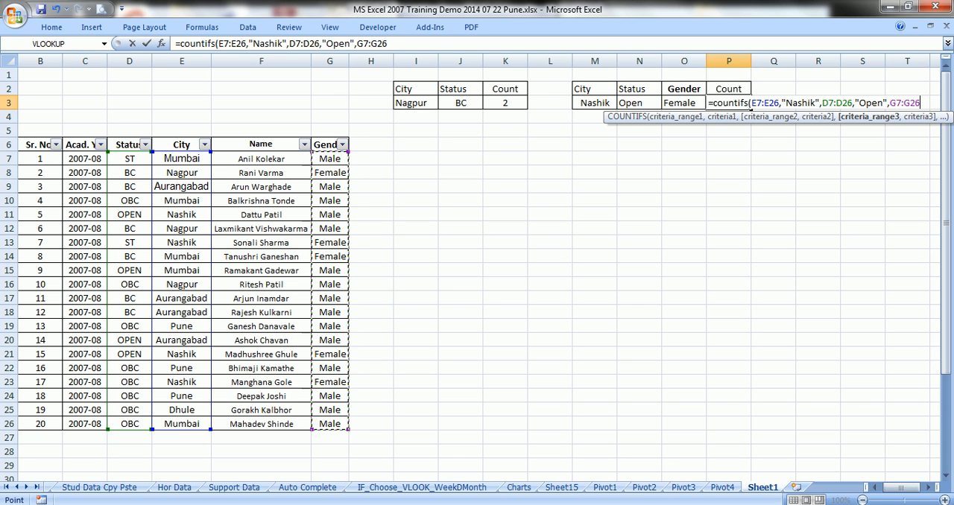
type(",")
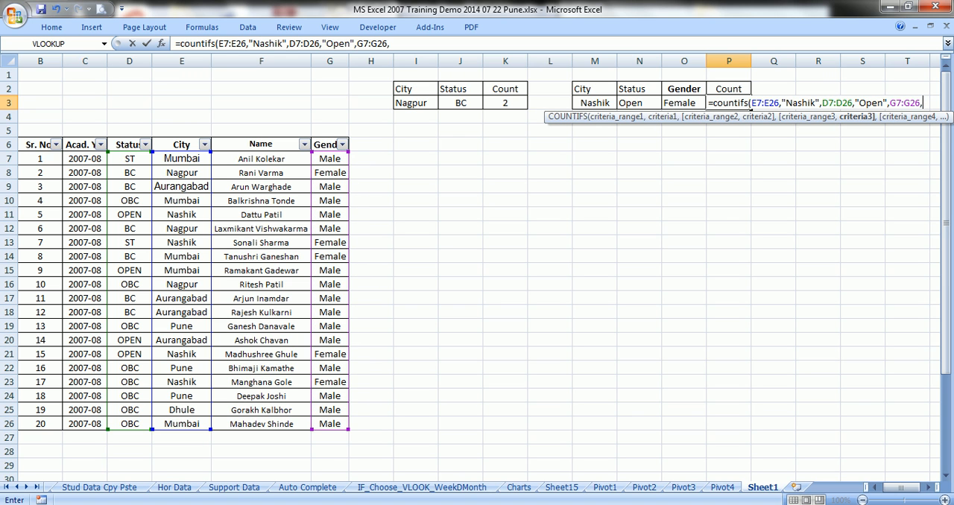
type("\"Female")
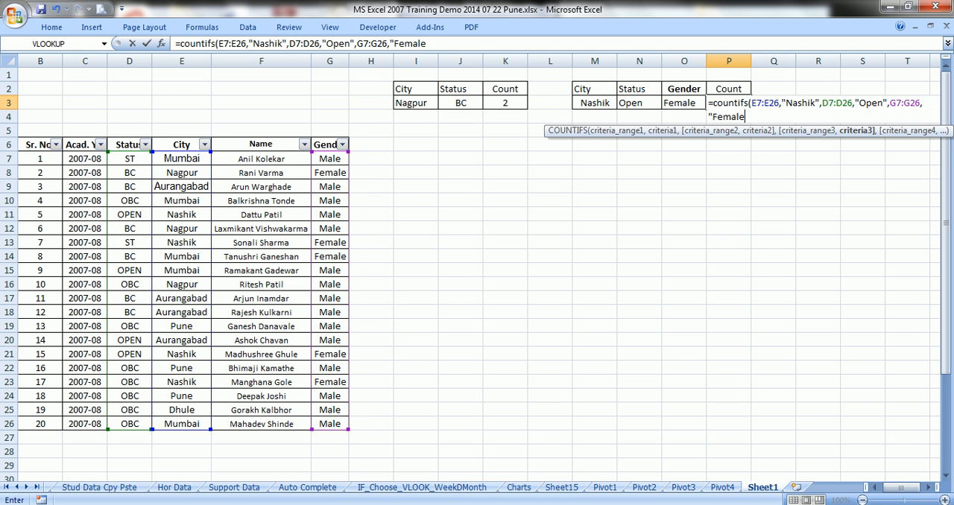
type("\")")
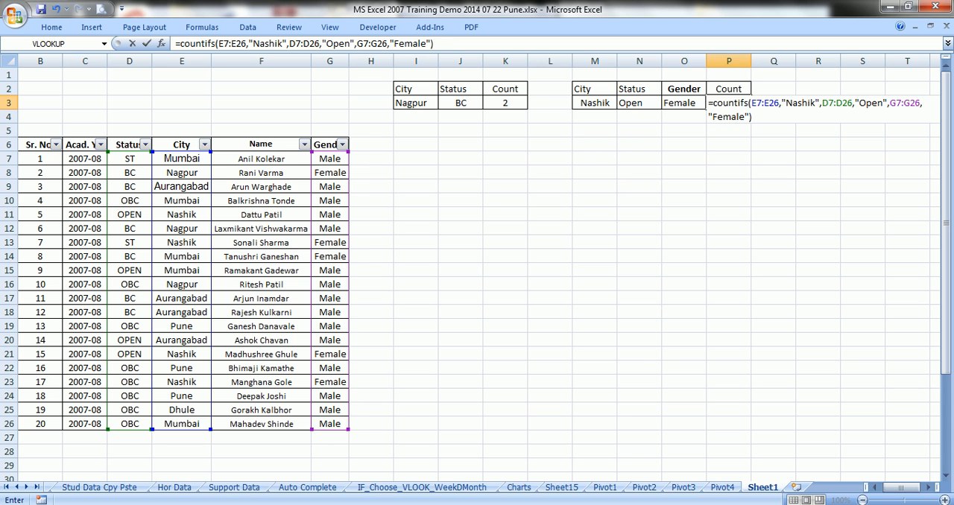
key("Tab")
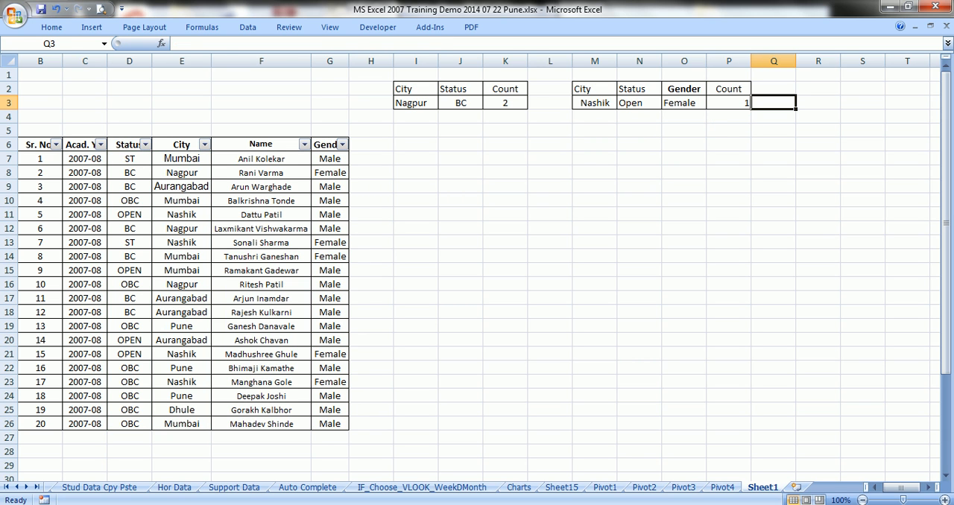
Examine the formula in P3 alongside the student table B6:G26 and the city and gender criteria cells in row 3
left_click(729, 103)
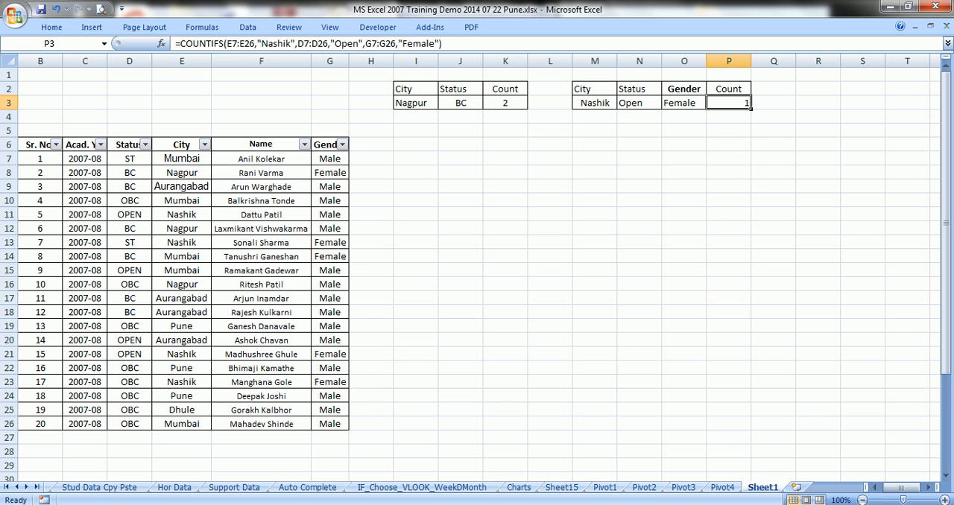
left_click_drag(41, 145, 330, 423)
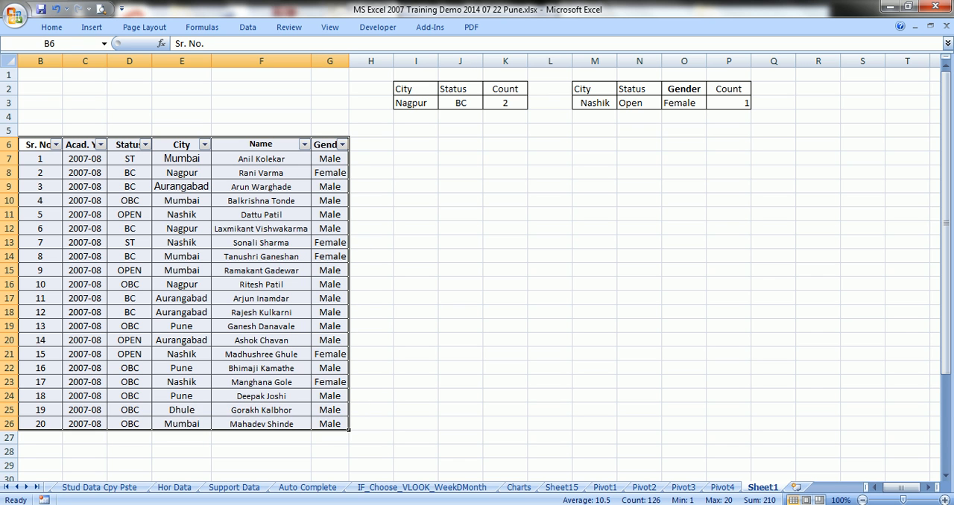
left_click(614, 104)
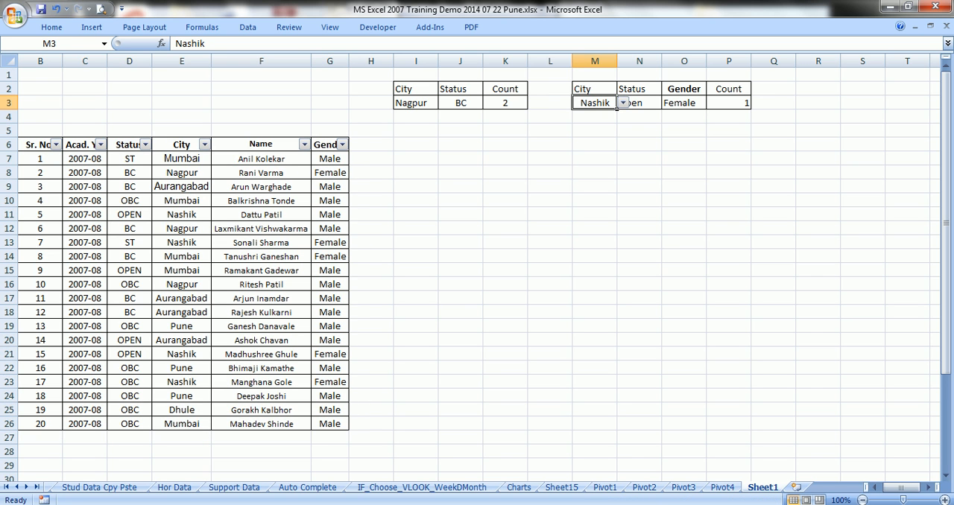
left_click(620, 104)
left_click(683, 103)
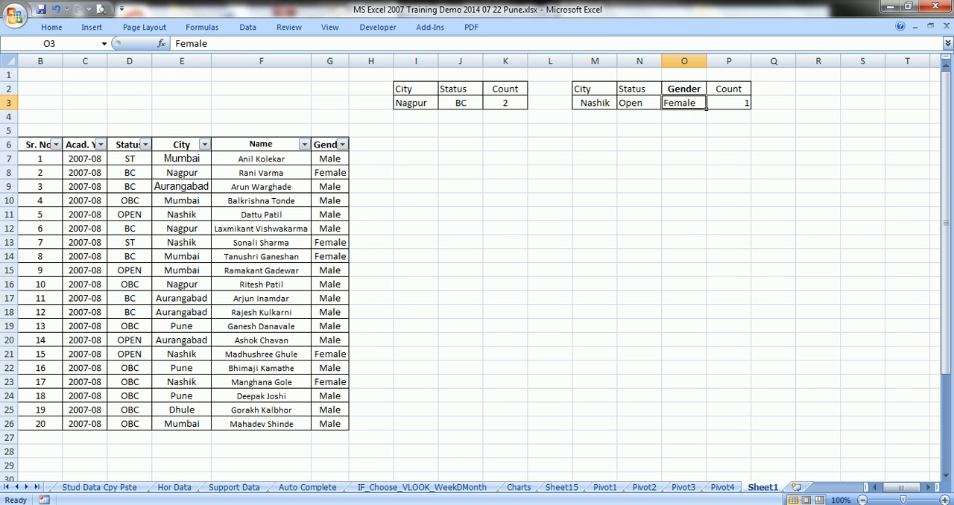
Filter the student table's City column to show only Nashik
left_click(204, 144)
left_click(93, 254)
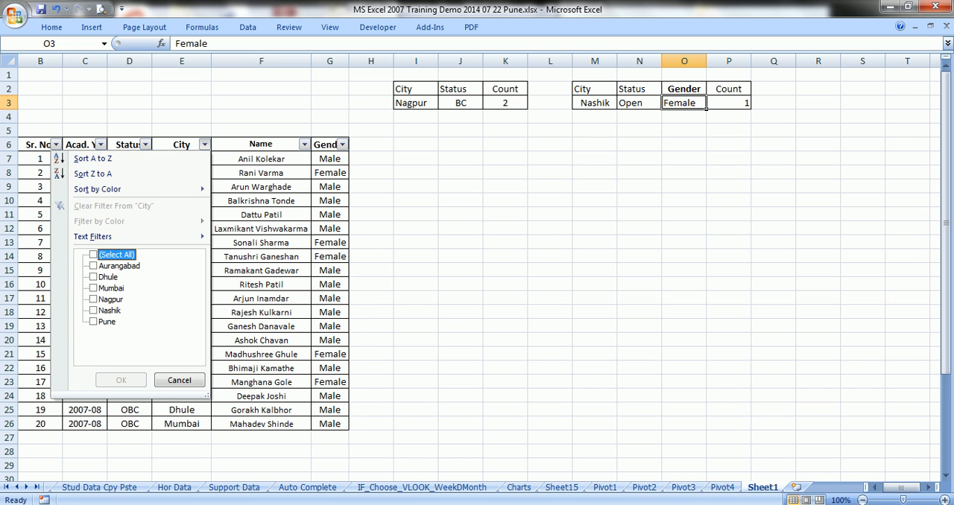
left_click(93, 310)
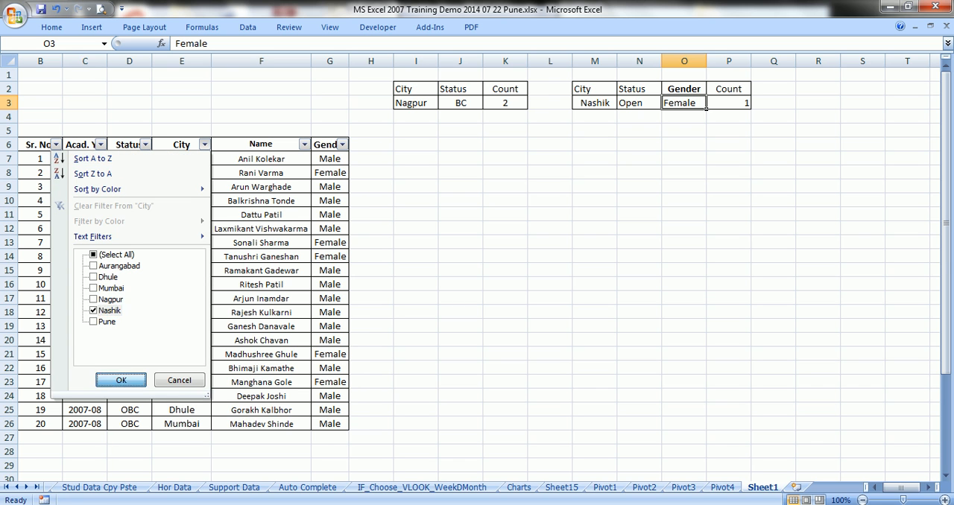
left_click(120, 381)
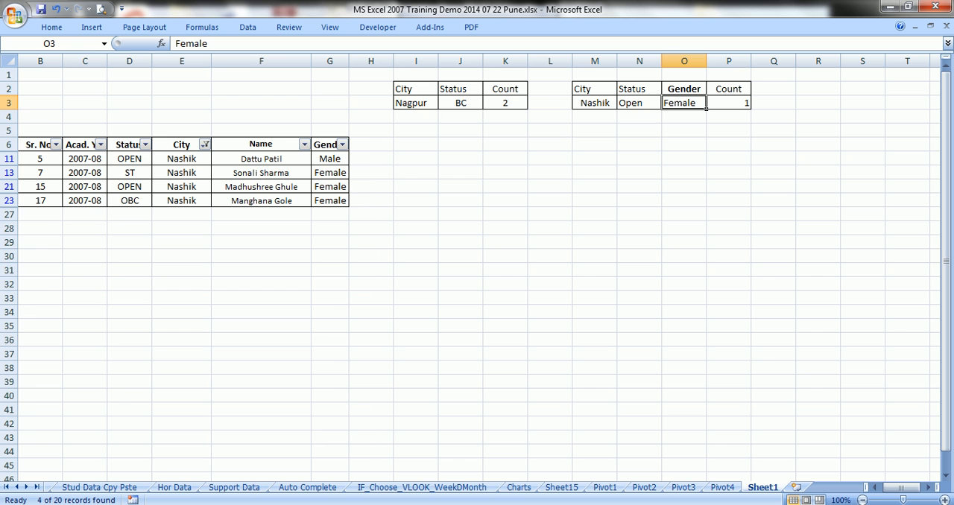
Filter the student table's Status column to show only OPEN
left_click(144, 143)
left_click(67, 254)
left_click(57, 276)
left_click(71, 380)
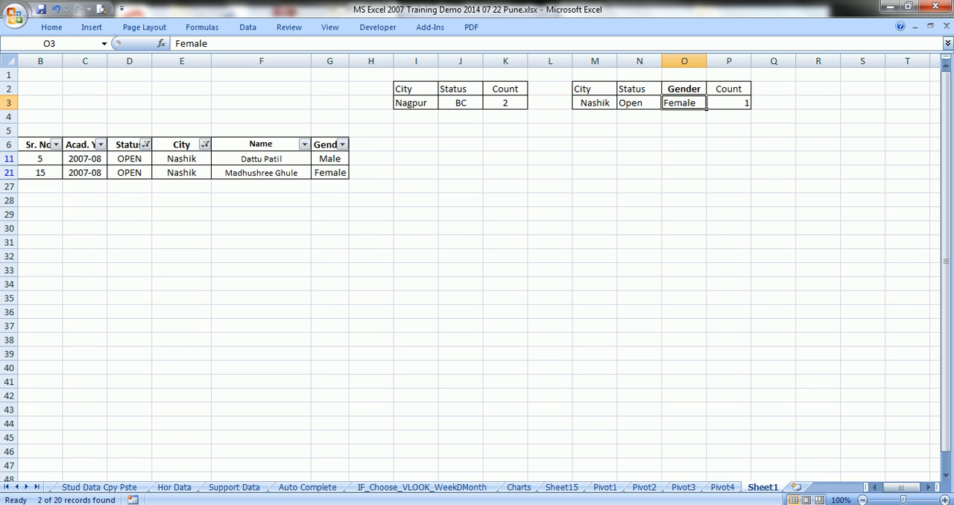
Filter the Gender column to Female only and compare the remaining record with the count in P3
left_click(342, 144)
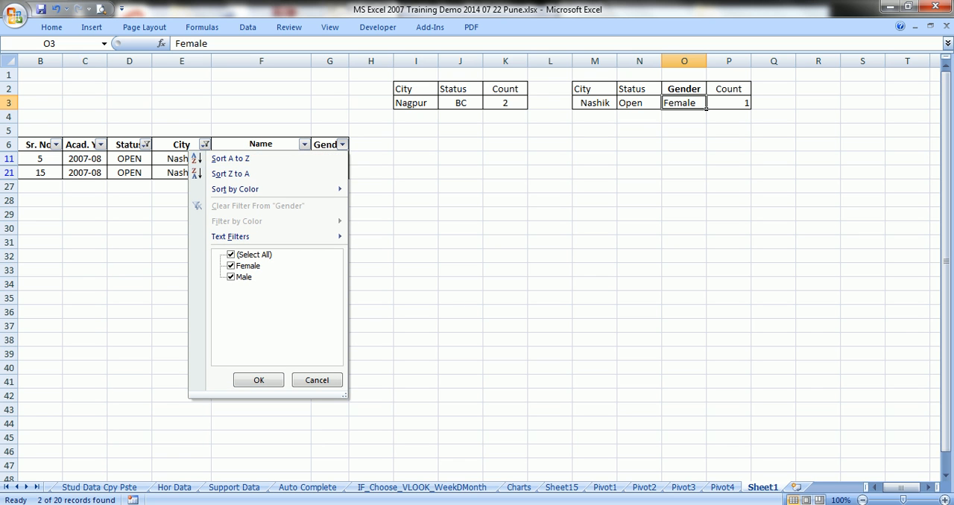
left_click(231, 255)
left_click(231, 266)
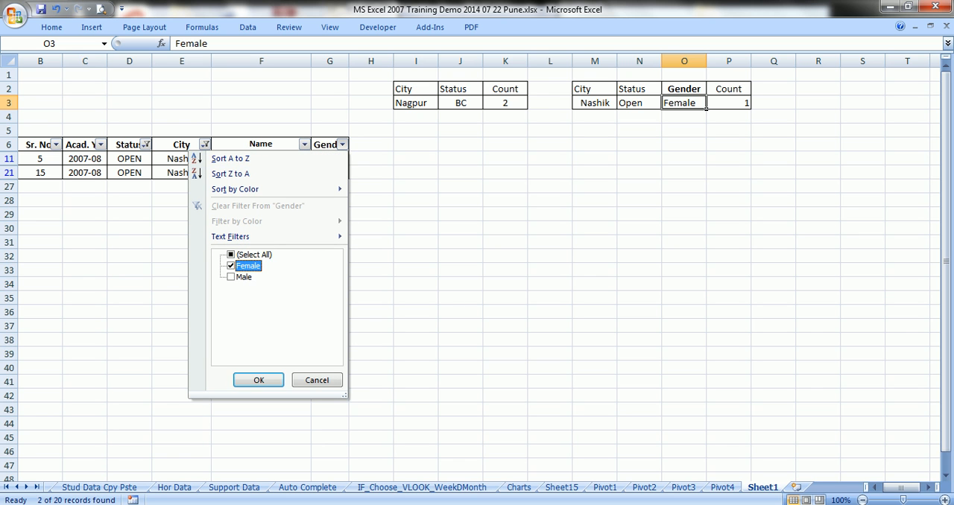
left_click(258, 380)
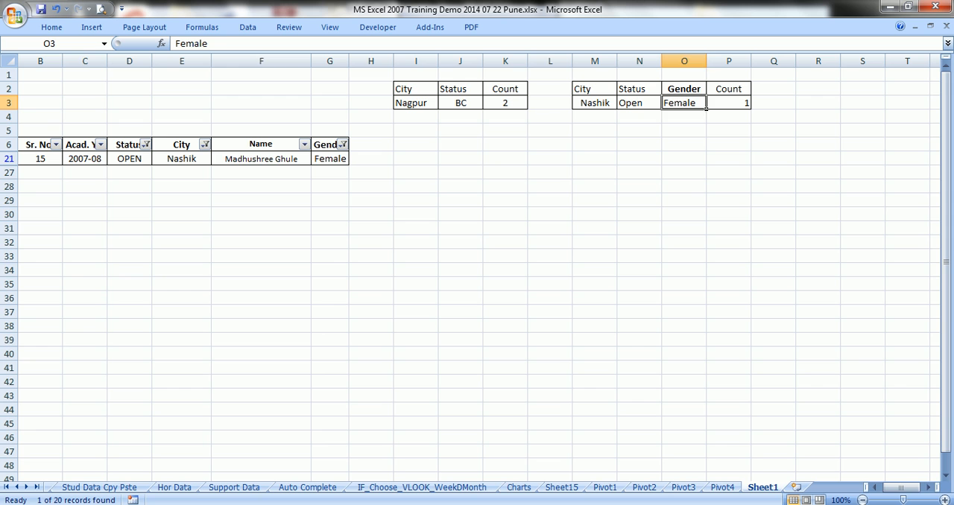
left_click(260, 158)
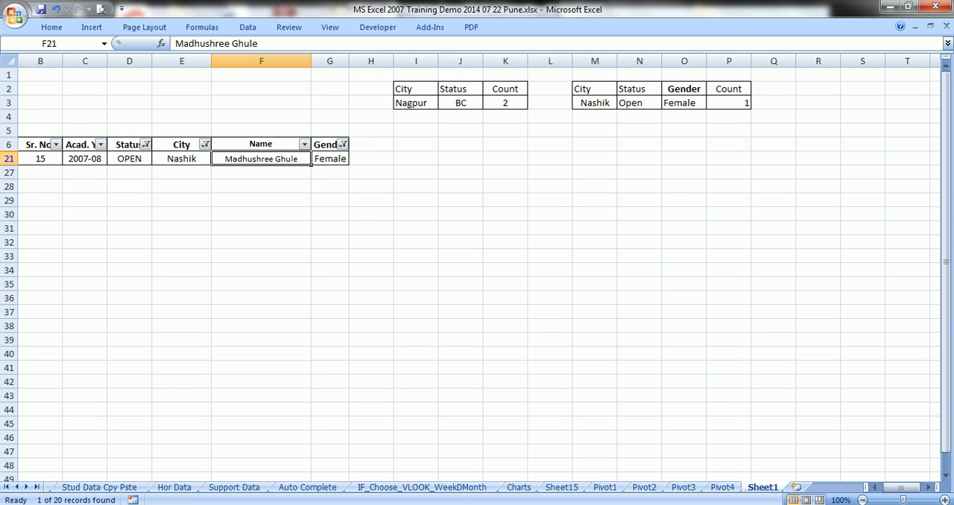
left_click(729, 103)
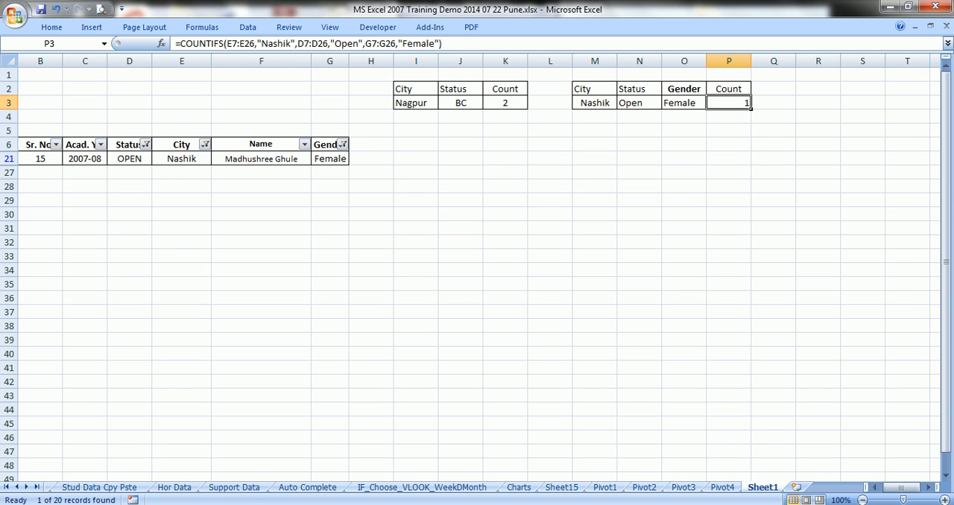
Remove the Gender, City and Status filters by selecting all values in each of the three columns
left_click(343, 144)
left_click(231, 255)
left_click(259, 380)
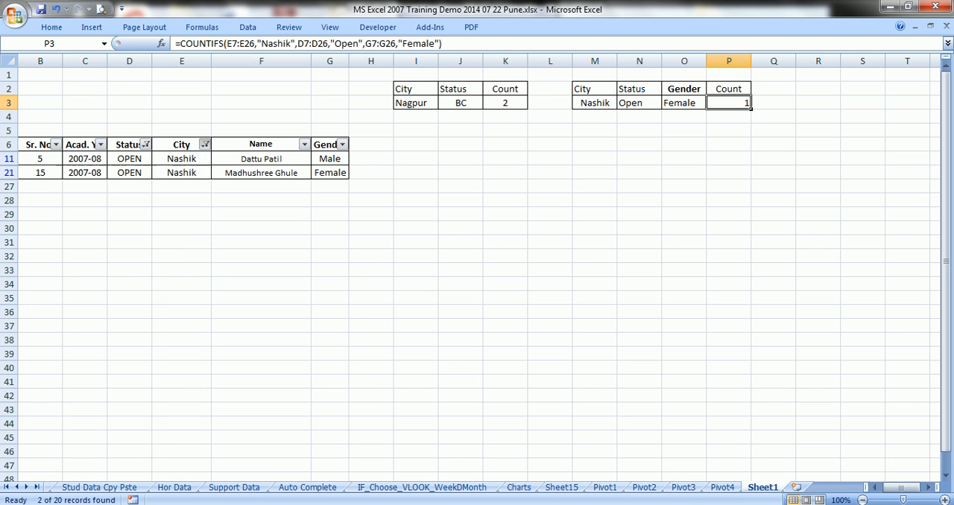
left_click(205, 145)
left_click(93, 255)
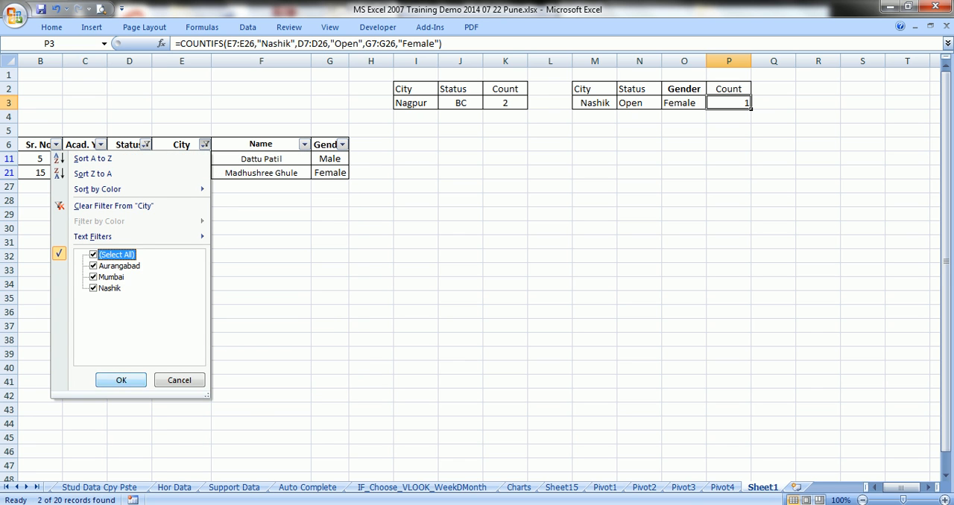
left_click(121, 380)
left_click(145, 145)
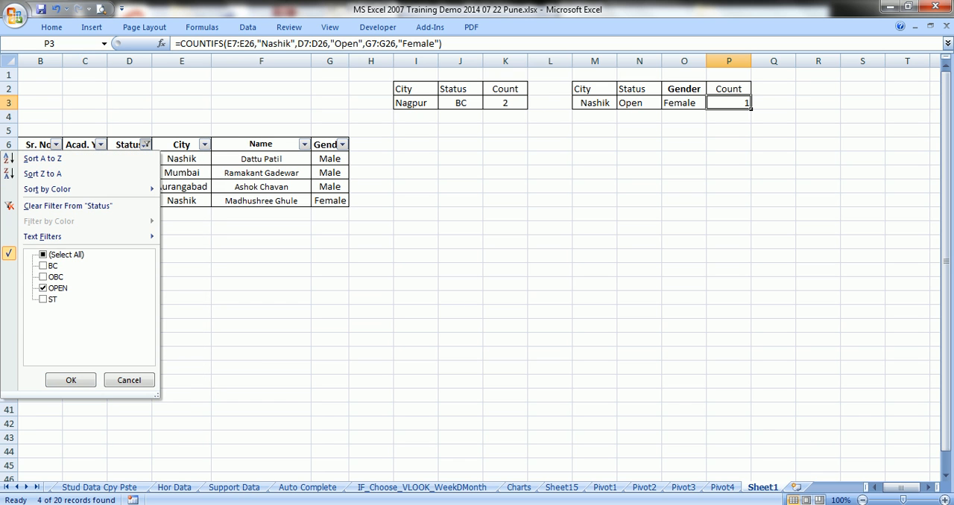
left_click(65, 255)
left_click(71, 380)
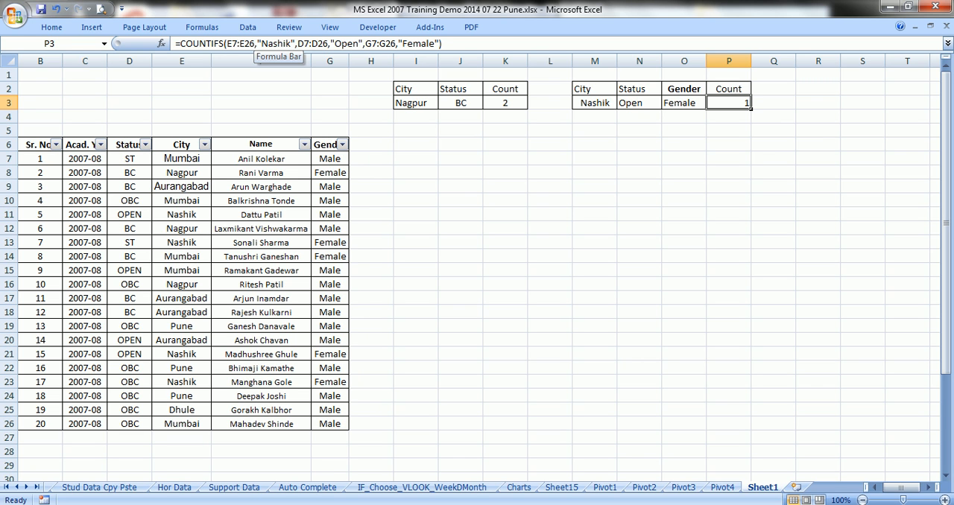
Replace the "Nashik" and "Open" criteria in P3's COUNTIFS formula with references to cells M3 and N3
left_click_drag(257, 44, 296, 43)
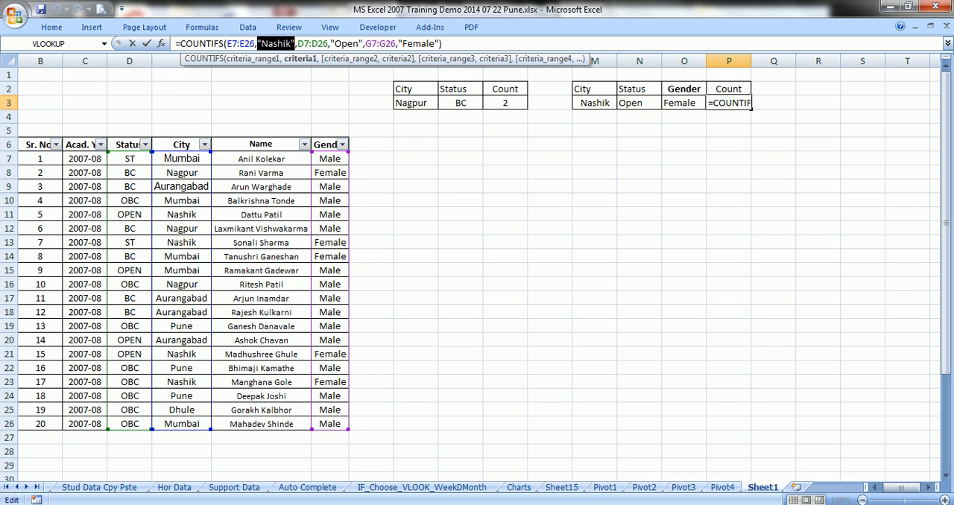
left_click(595, 103)
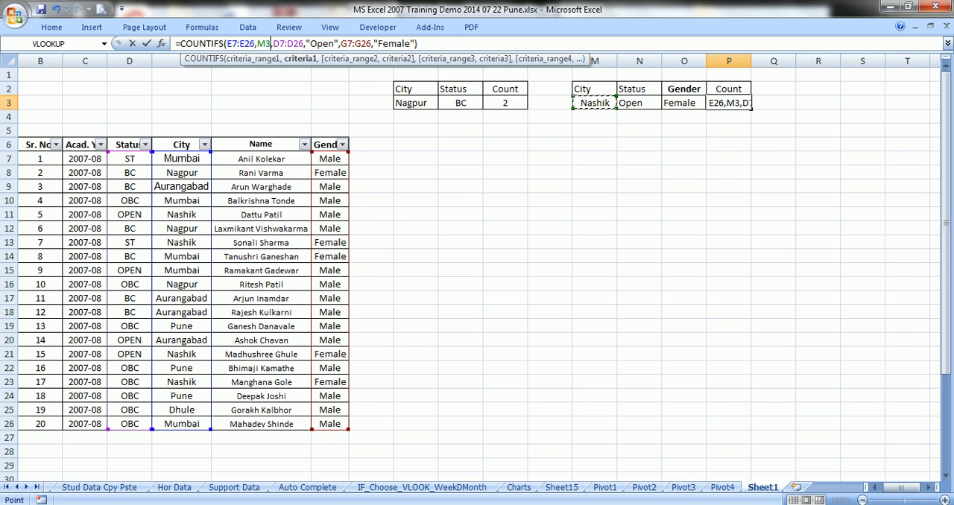
key("shift+Right")
key("shift+Right")
key("shift+Right")
key("shift+Right")
key("shift+Right")
key("shift+Right")
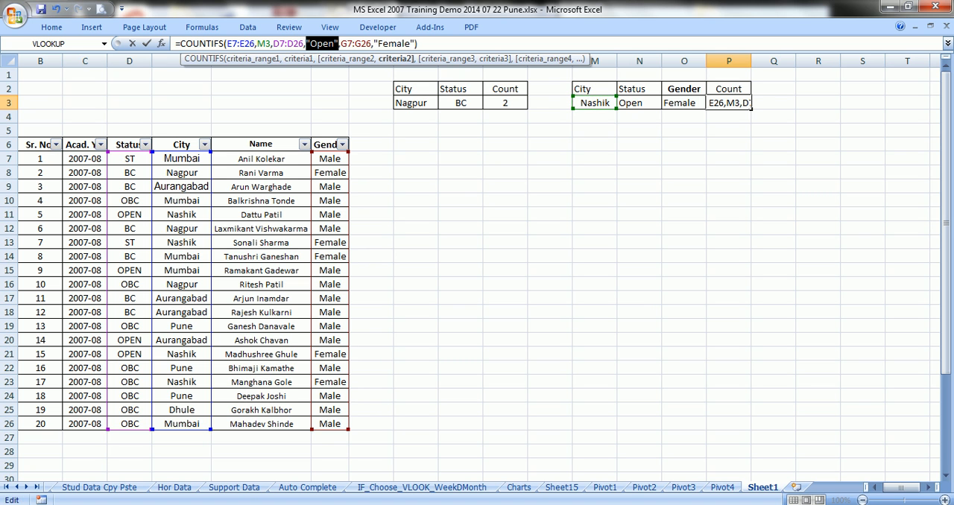
left_click(638, 103)
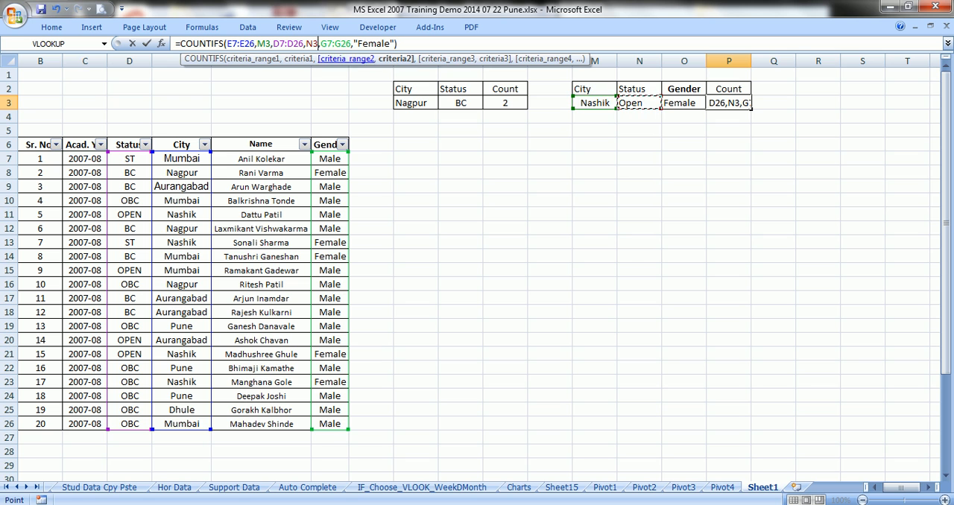
Replace the "Female" criterion in P3's COUNTIFS formula with a reference to O3 and commit the formula
left_click_drag(355, 44, 399, 44)
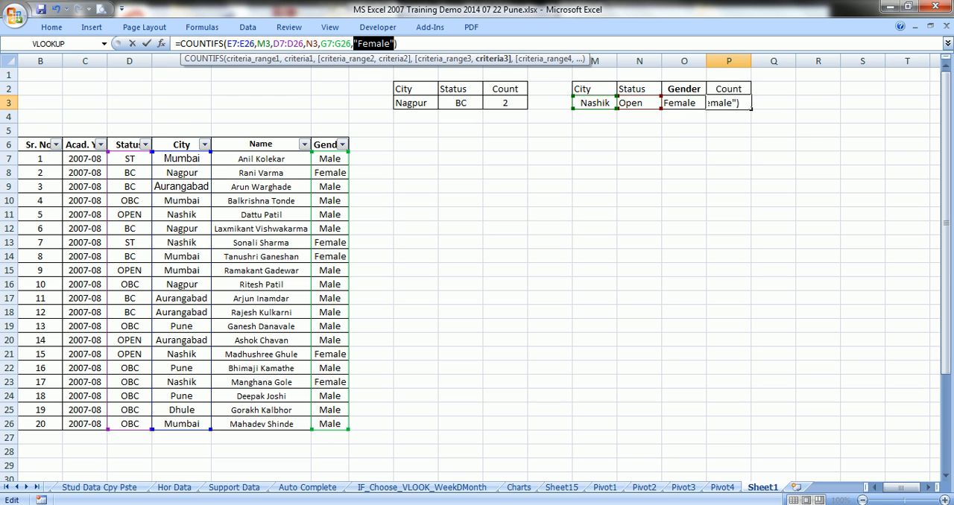
left_click(683, 103)
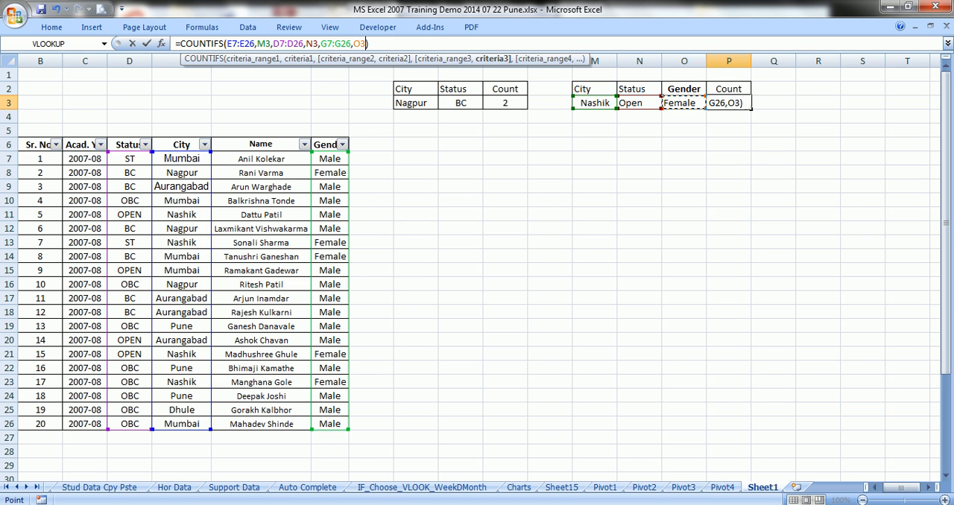
key("Tab")
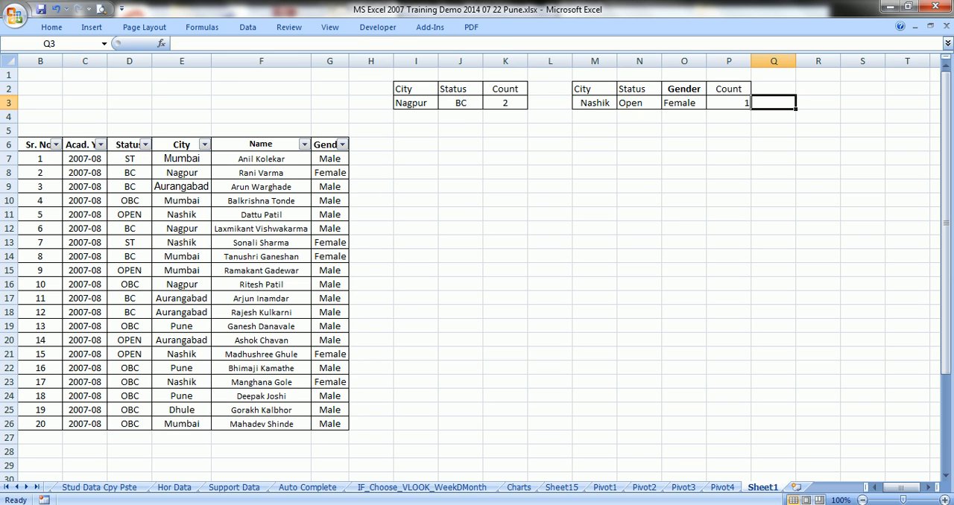
key("Left")
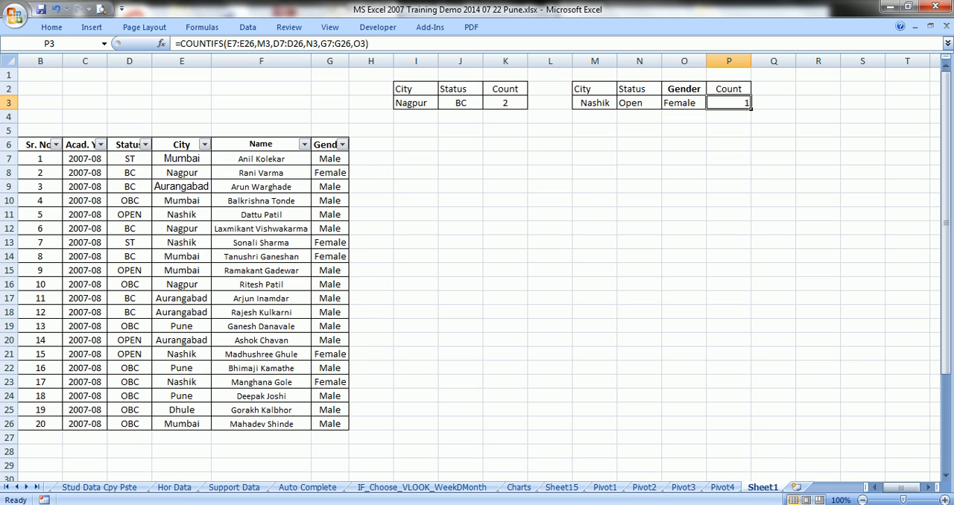
Change the gender criterion in cell O3 to Male
key("Left")
type("M")
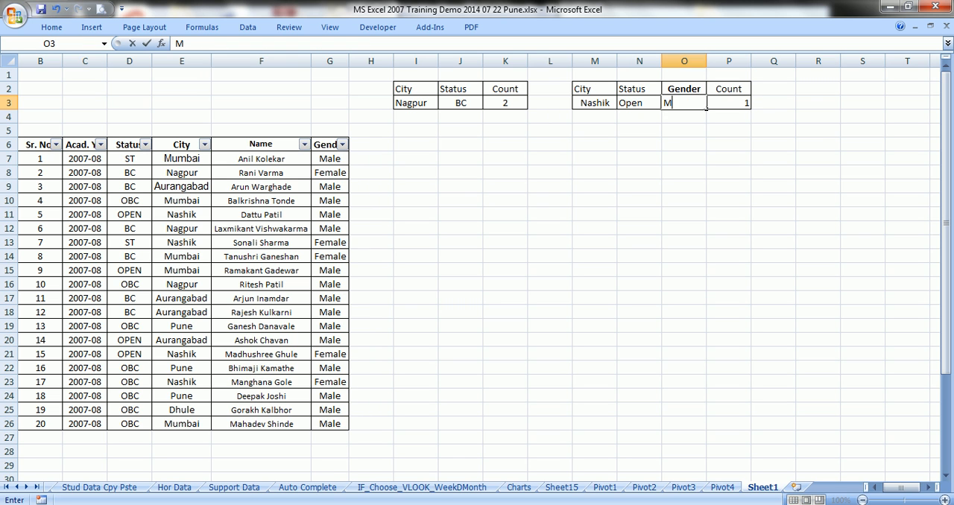
type("ale")
left_click(684, 144)
left_click(683, 103)
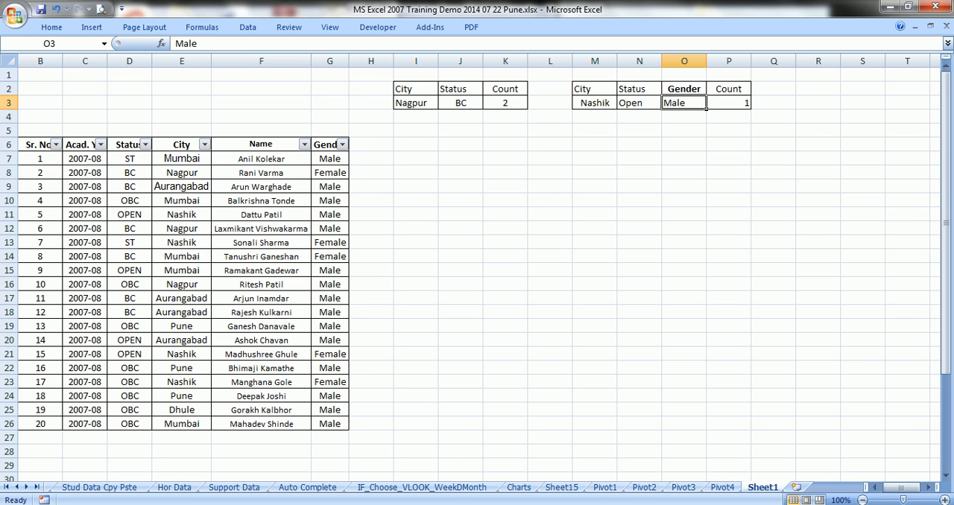
Copy the city Nagpur from E16 in the student table into the city criterion cell M3
left_click(616, 105)
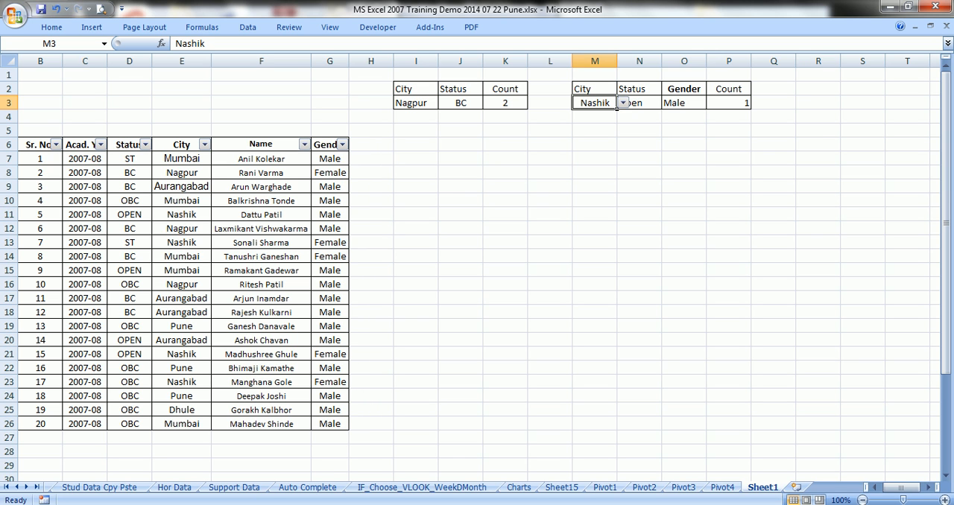
left_click(622, 103)
left_click(619, 103)
left_click(188, 285)
right_click(190, 286)
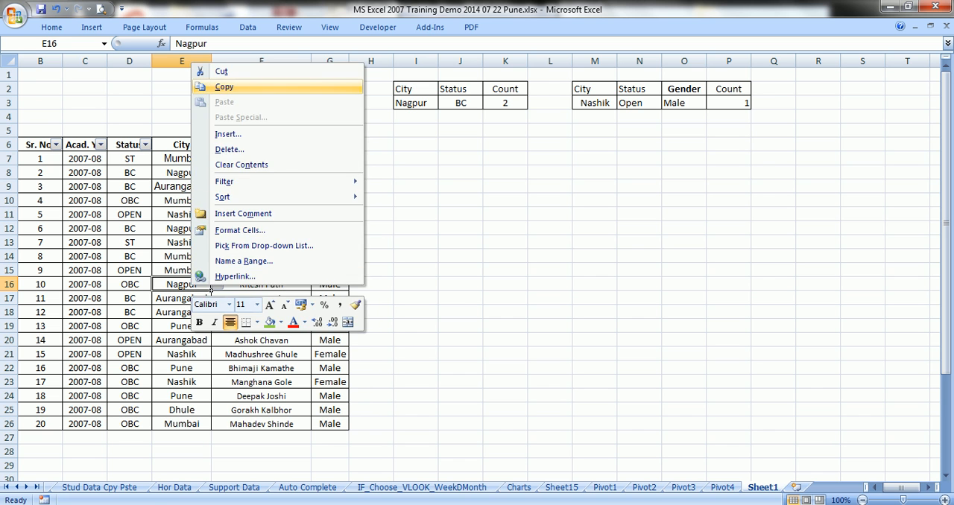
left_click(224, 86)
right_click(597, 105)
left_click(633, 141)
left_click(595, 284)
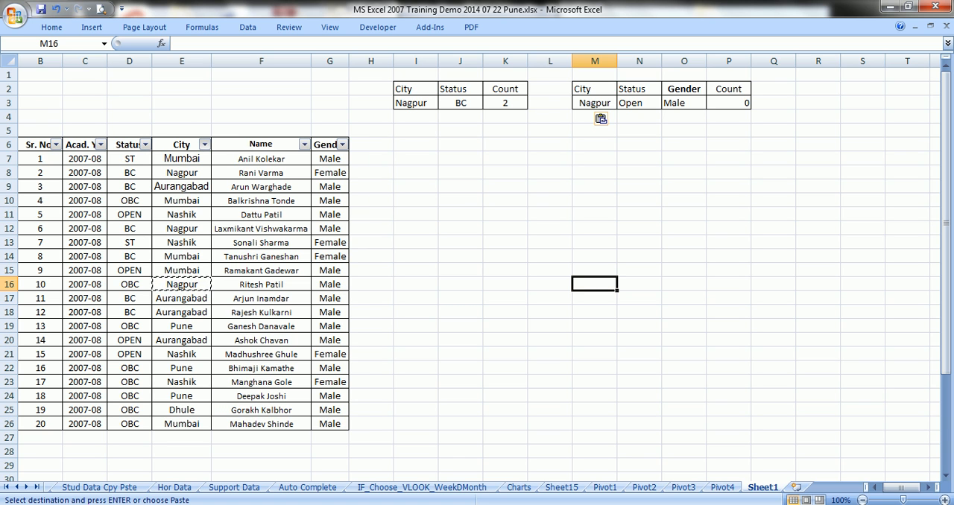
Filter the student table's City column to show only Nagpur
left_click(204, 145)
left_click(94, 255)
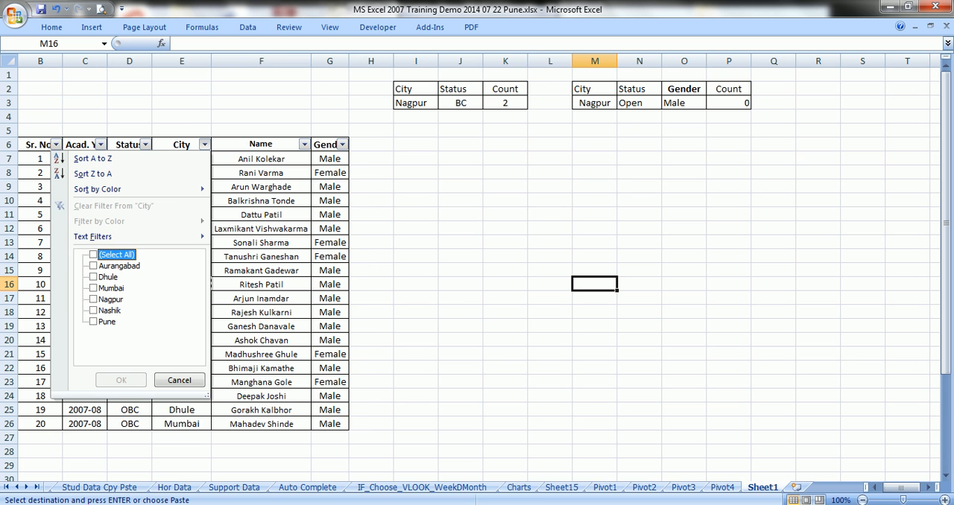
left_click(93, 299)
left_click(121, 380)
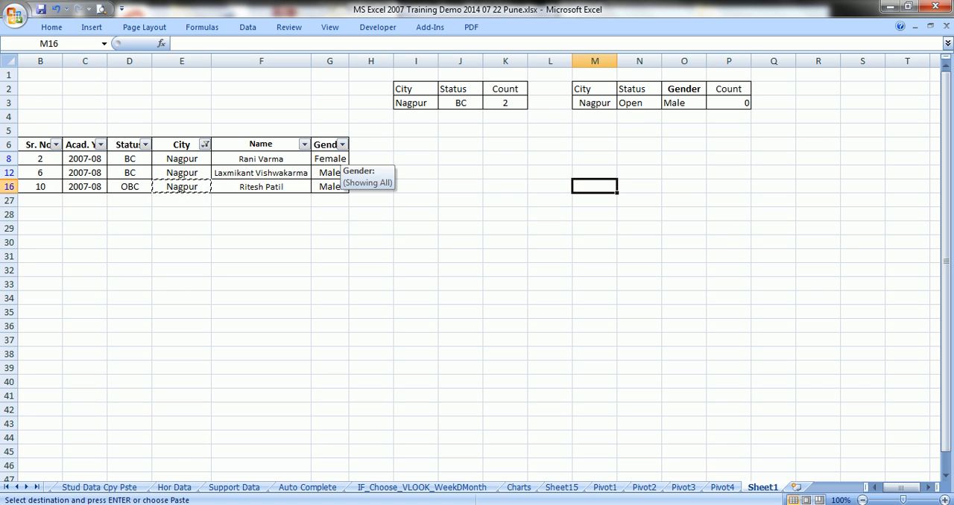
Filter the Gender column to Male only and compare the remaining records' statuses with the criteria and the count in P3
left_click(342, 145)
left_click(231, 254)
left_click(231, 277)
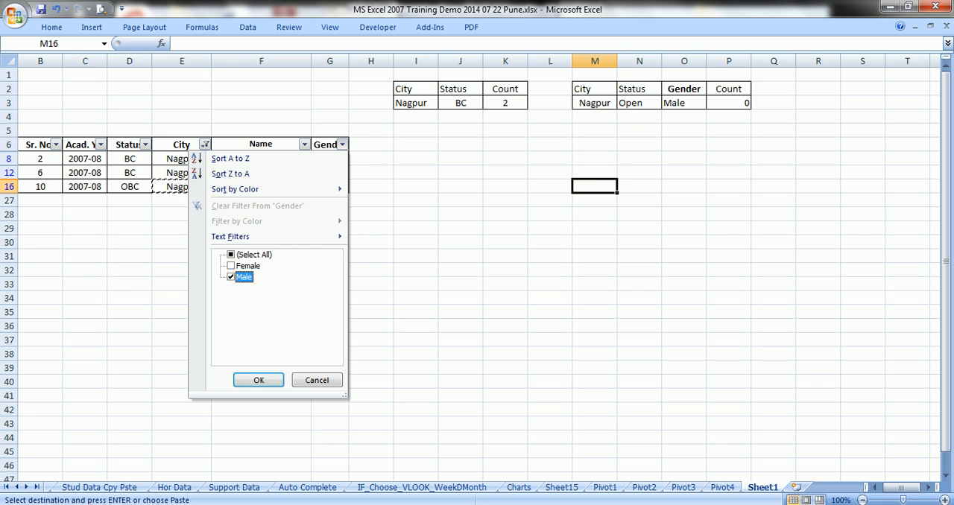
left_click(259, 380)
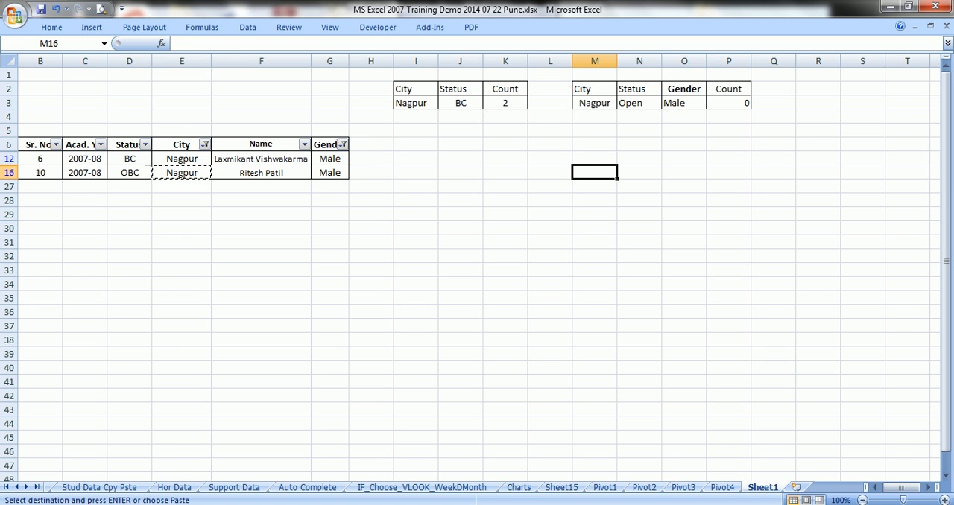
left_click(729, 103)
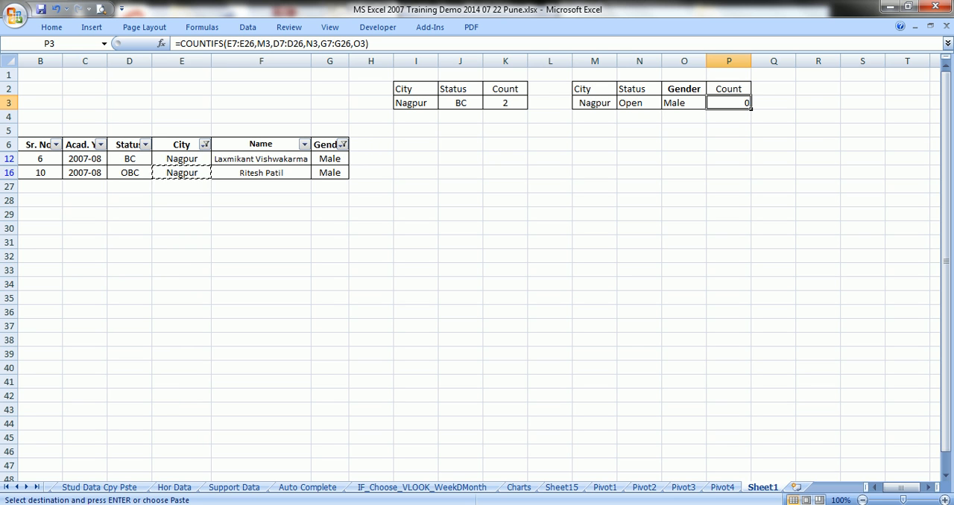
left_click(615, 105)
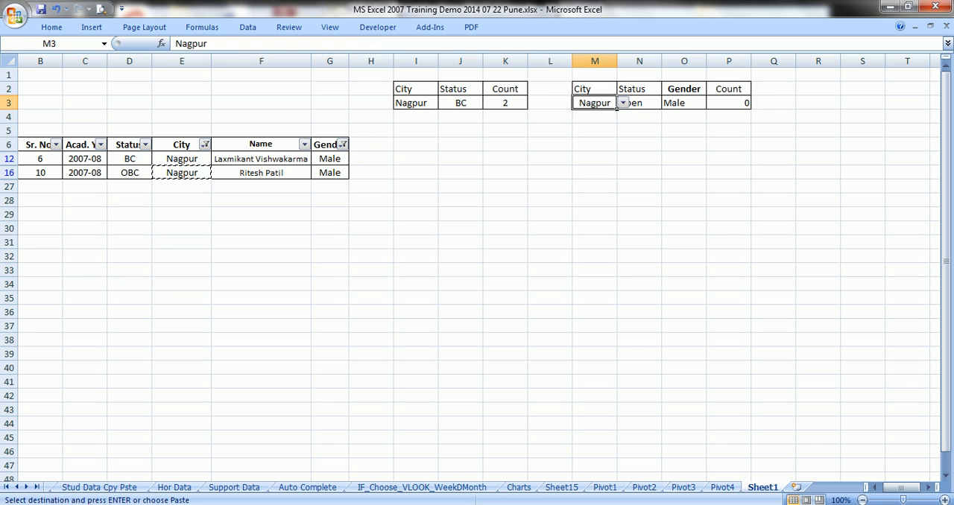
key("Right")
key("Right")
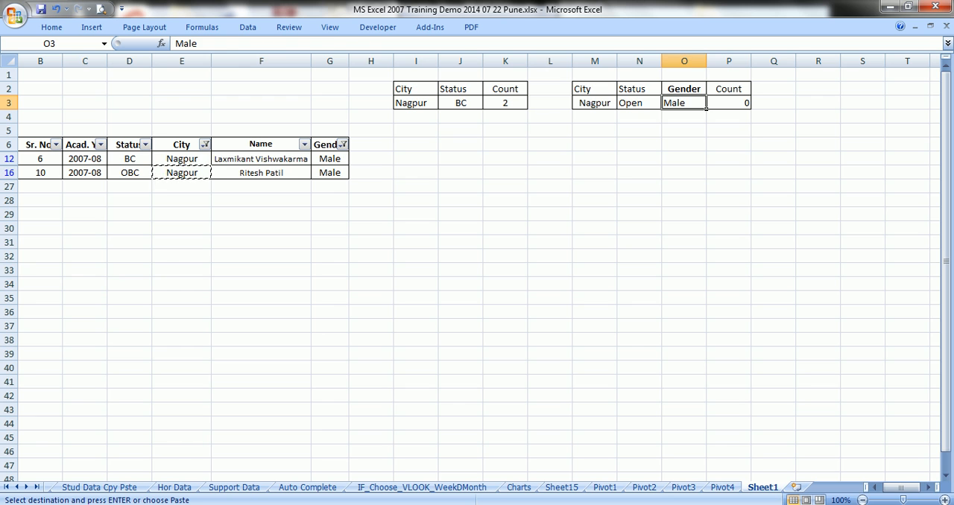
key("Right")
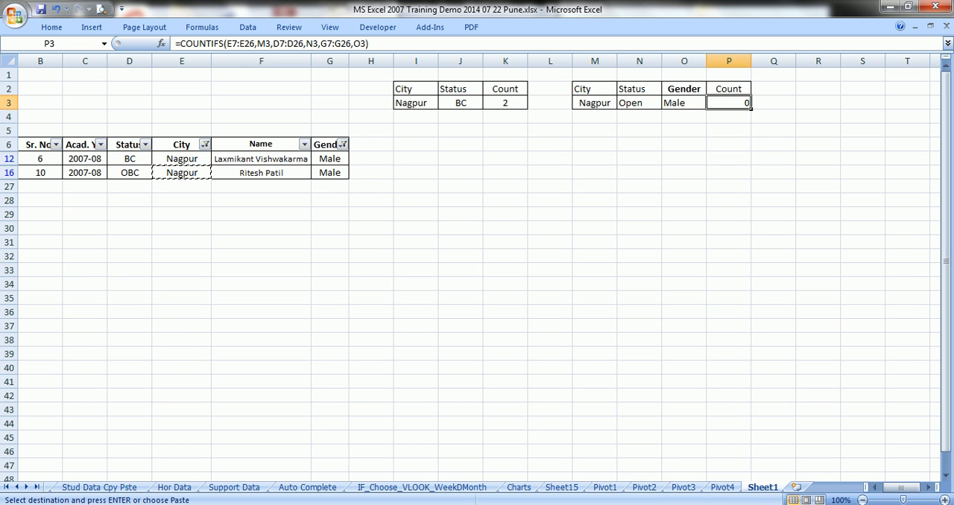